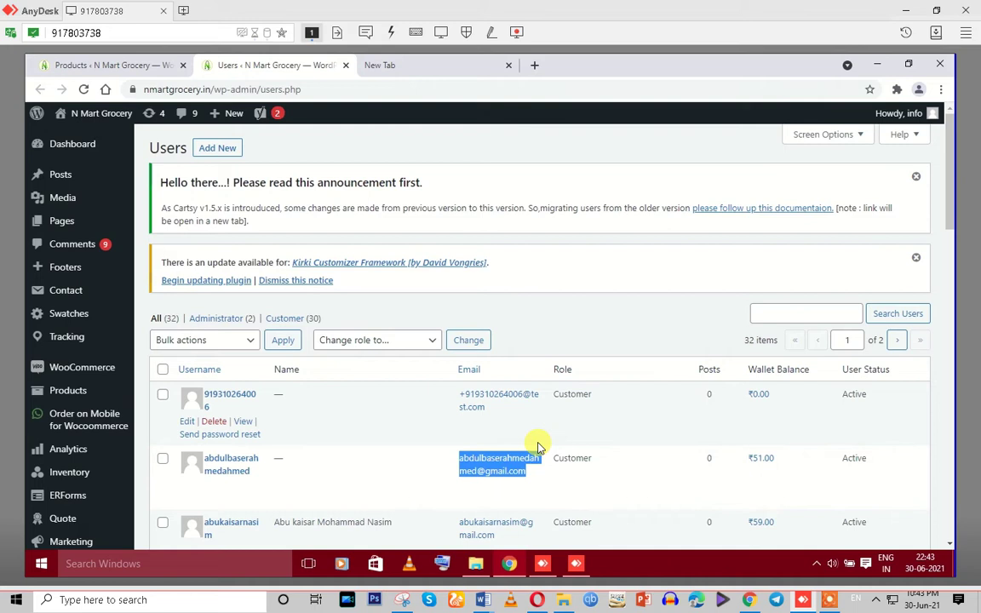
Review the wallet balances of the customers in the users list down to the end of the page.
scroll(744, 361, down, 3)
scroll(732, 315, down, 8)
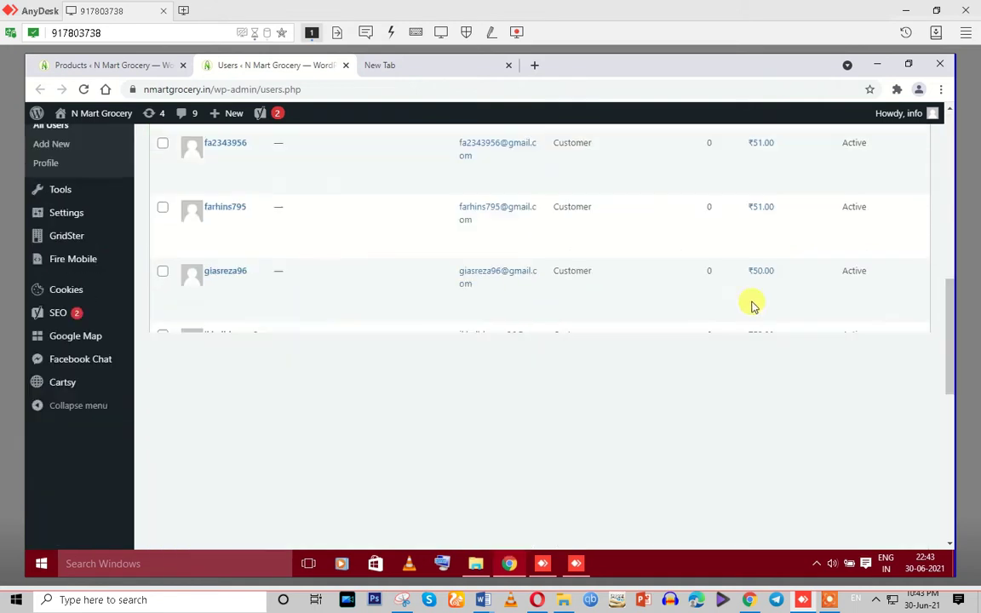
scroll(752, 311, down, 5)
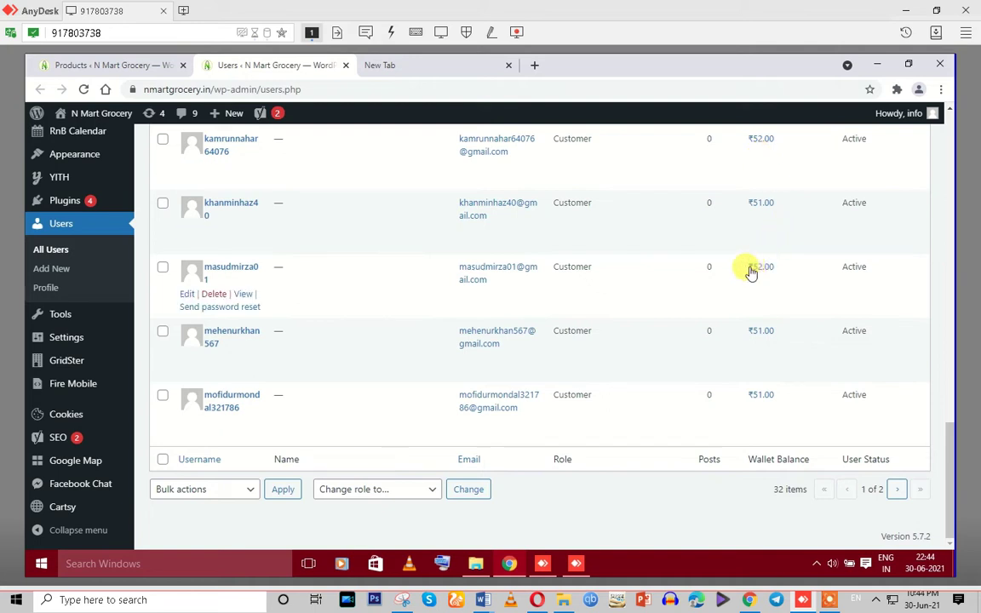
drag(748, 266, 777, 267)
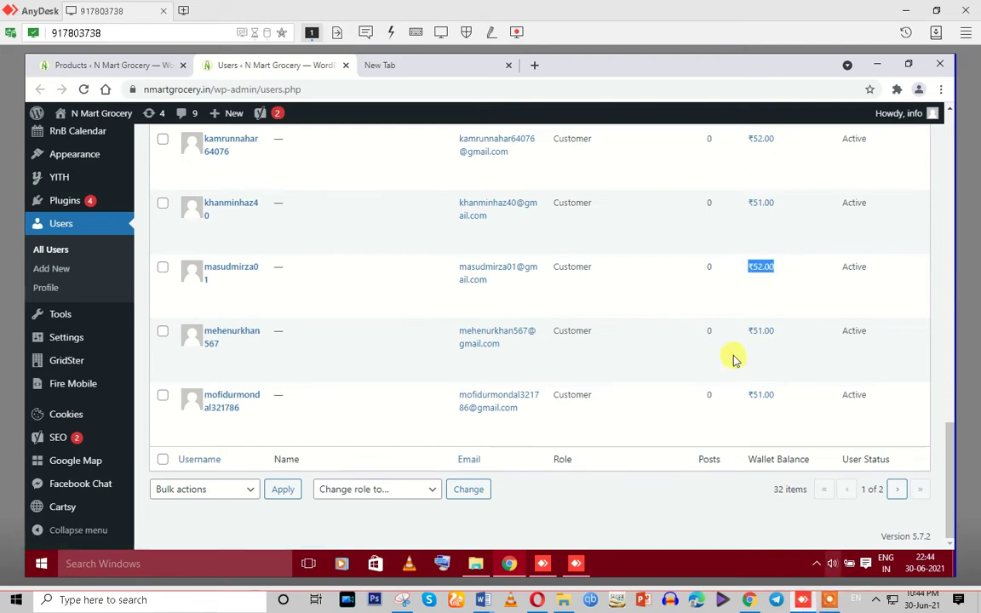
scroll(734, 364, up, 15)
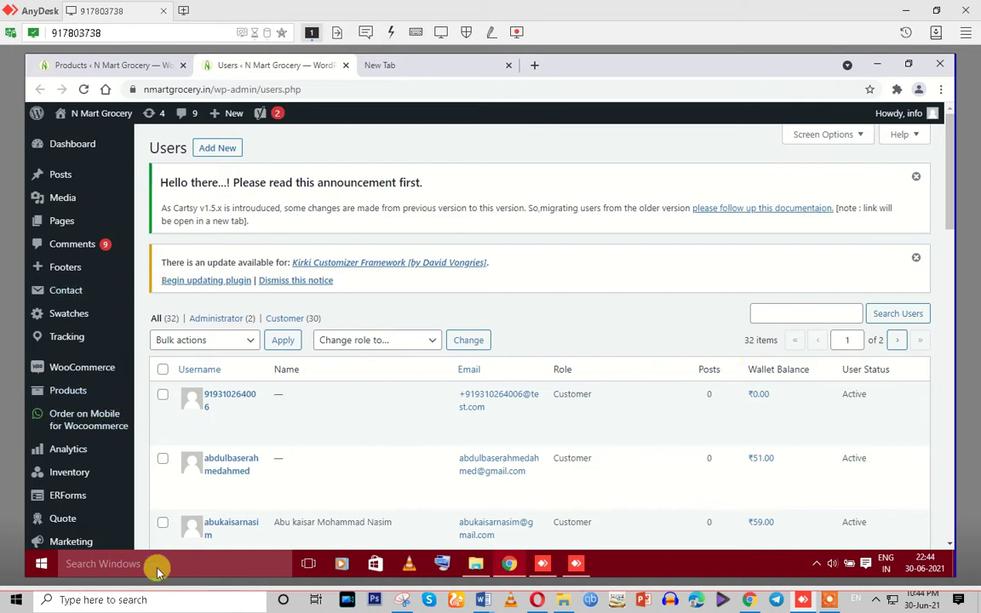
scroll(85, 477, down, 15)
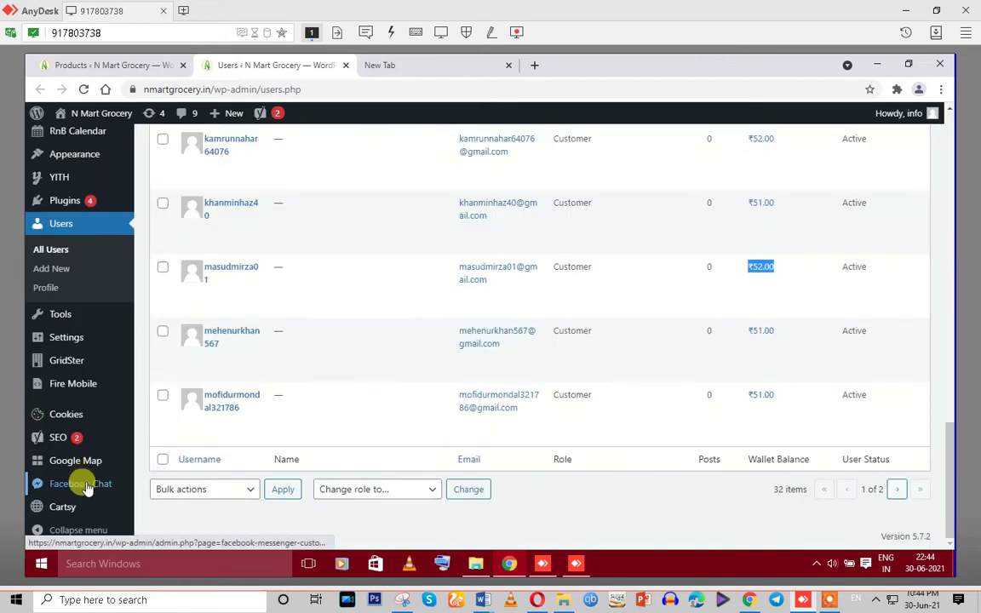
mouse_move(89, 508)
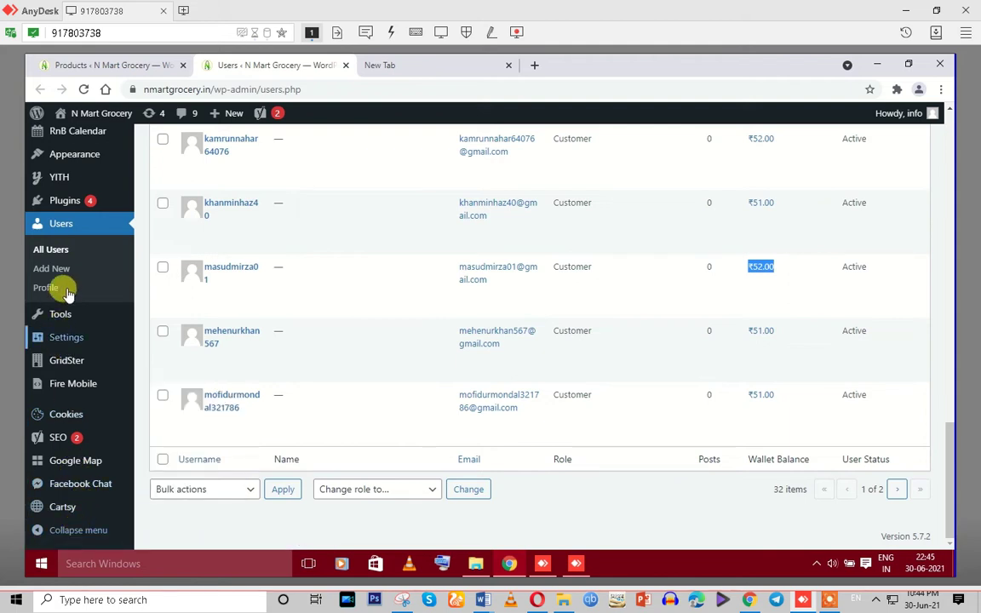
scroll(75, 222, up, 15)
mouse_move(76, 171)
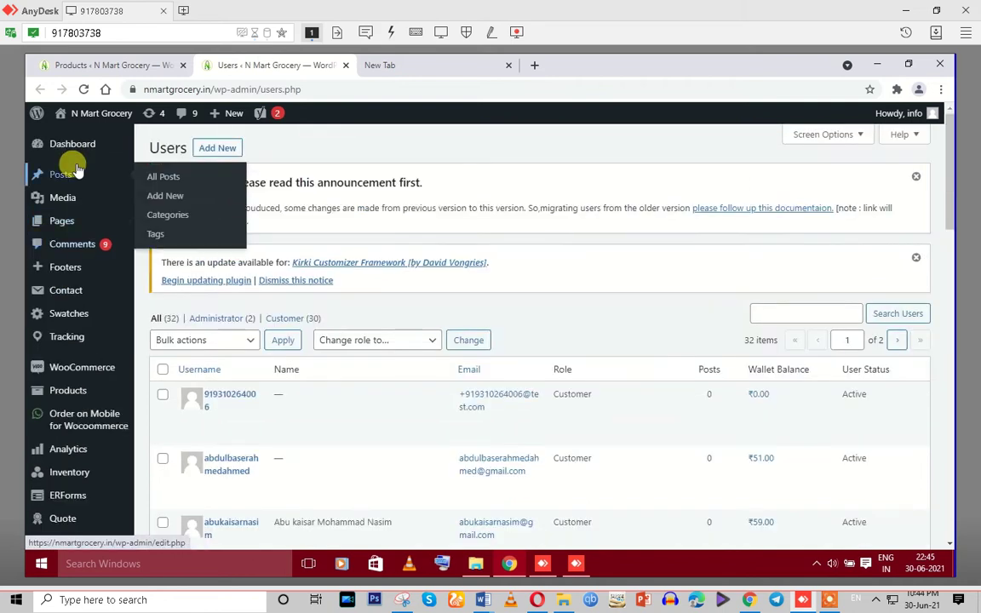
mouse_move(90, 362)
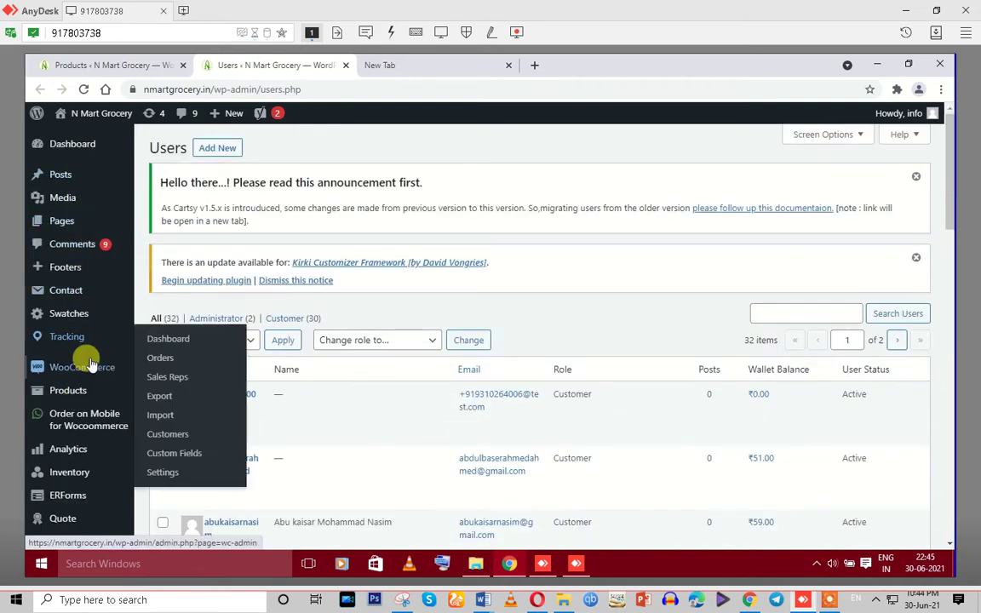
mouse_move(77, 289)
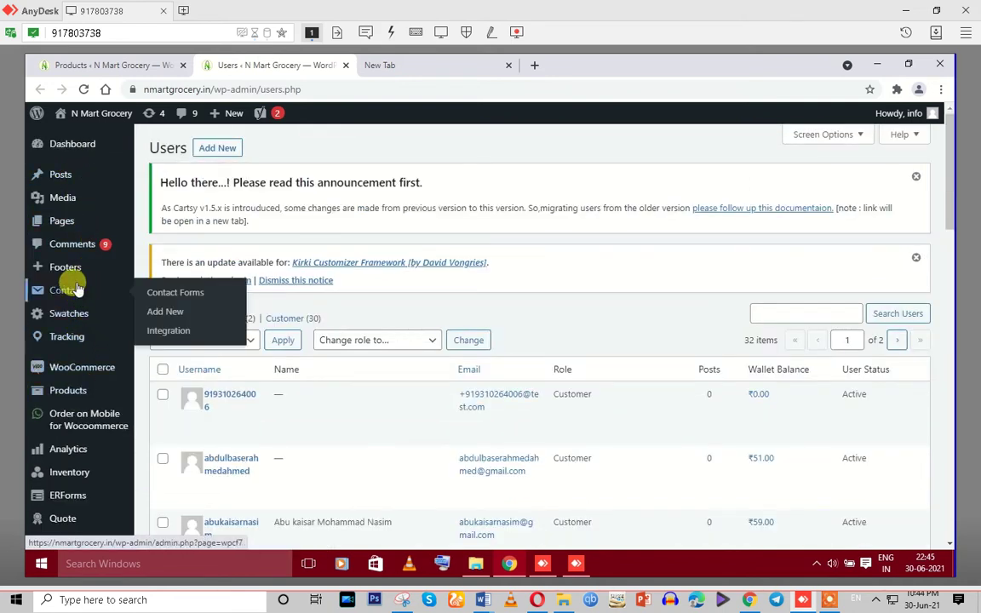
scroll(77, 290, down, 15)
scroll(77, 289, up, 15)
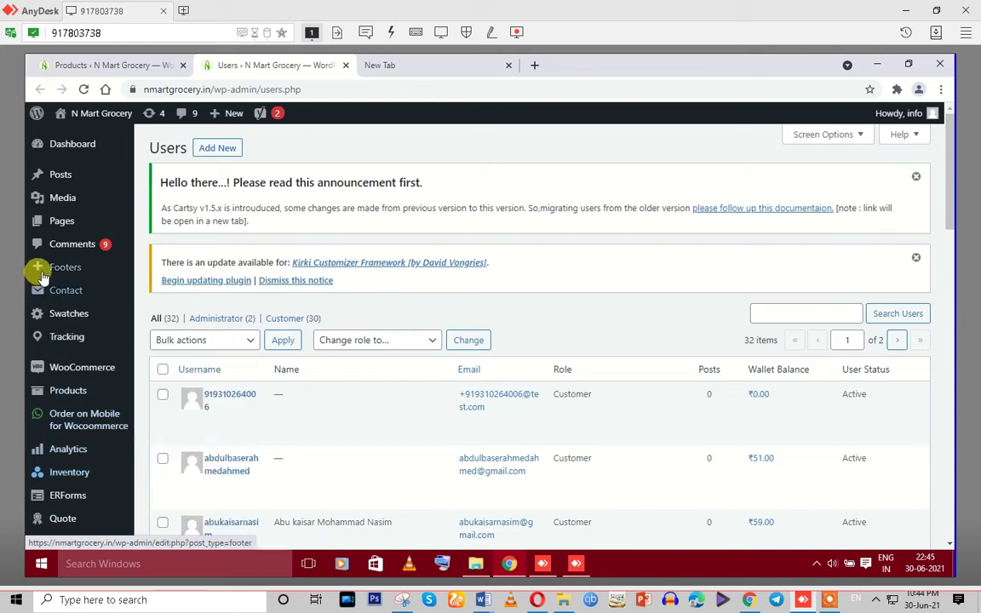
scroll(61, 208, down, 10)
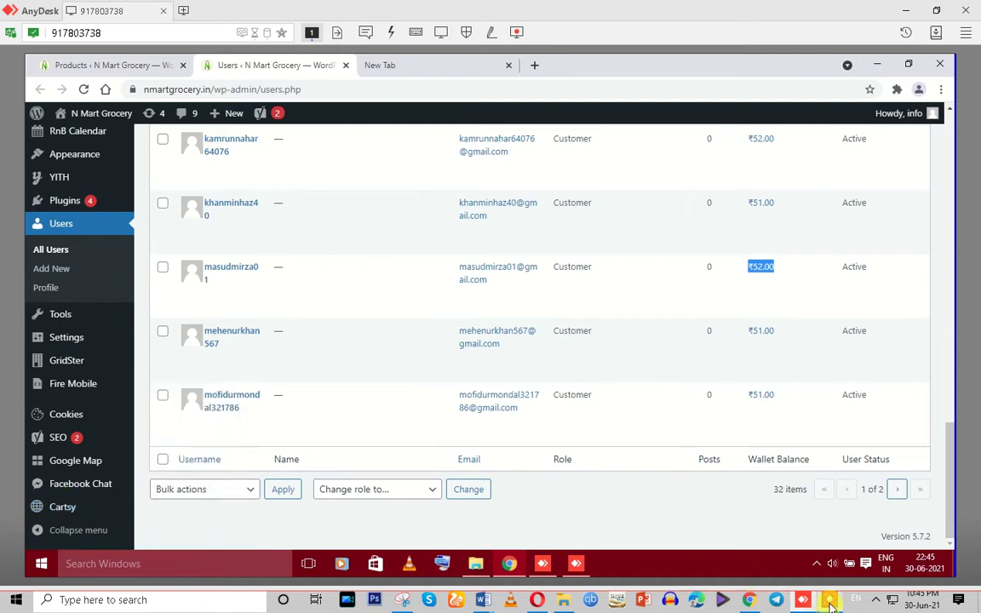
mouse_move(591, 584)
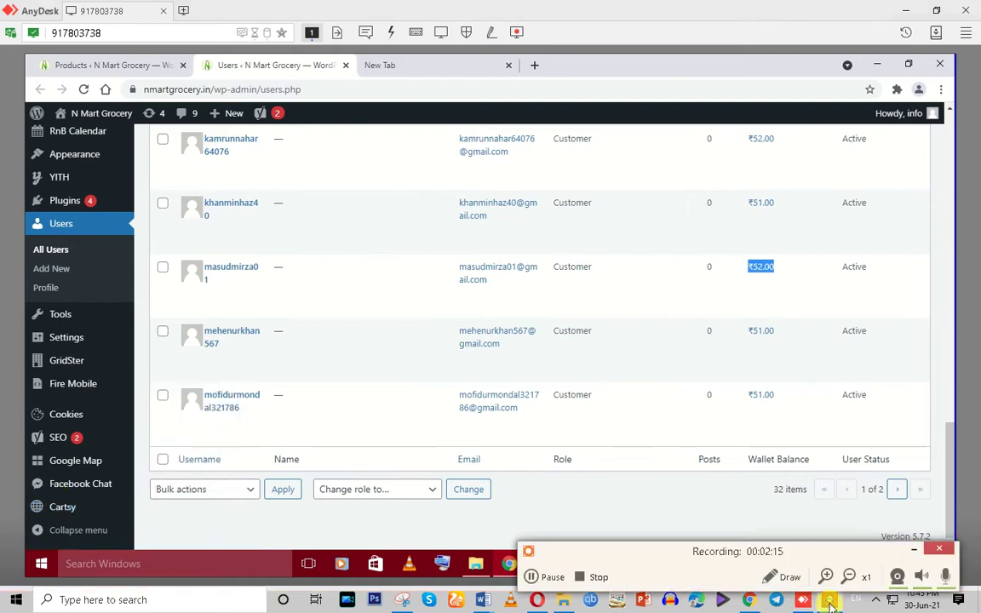
click(531, 578)
click(531, 577)
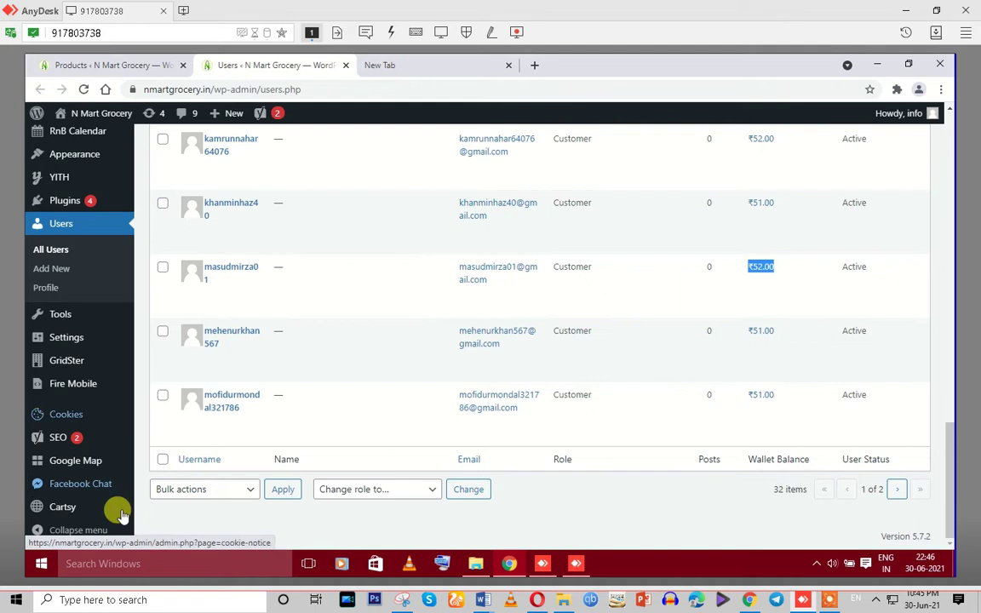
Open the wallet transaction details of the last customer on the users list page.
click(760, 399)
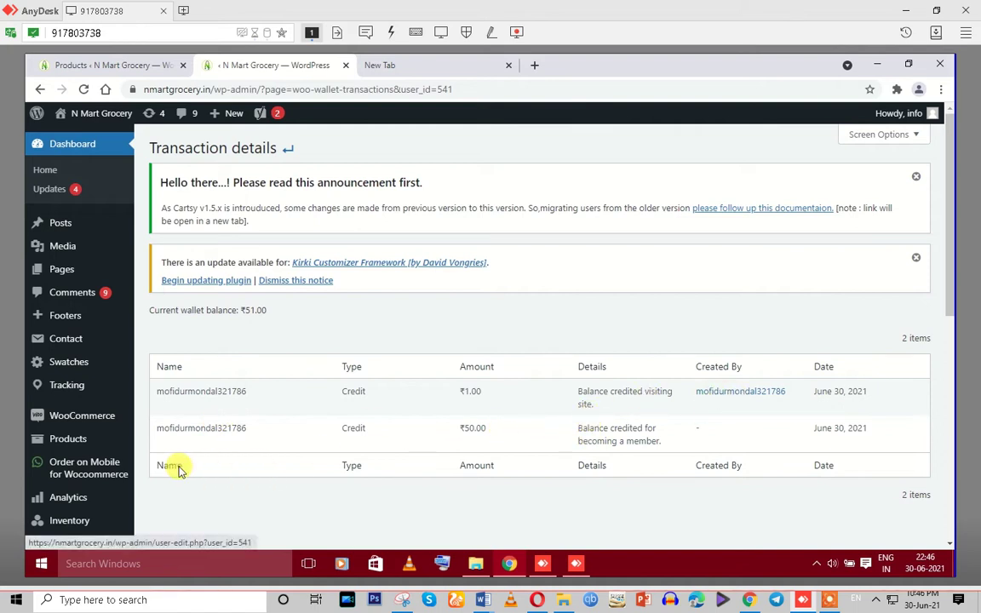
scroll(103, 477, down, 6)
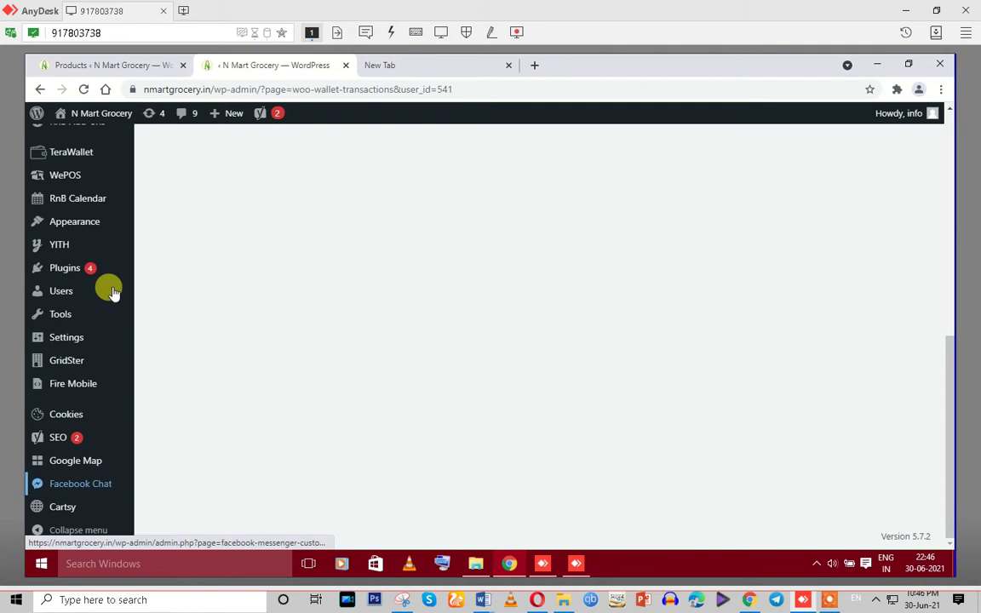
scroll(89, 477, up, 5)
scroll(80, 502, down, 5)
mouse_move(85, 508)
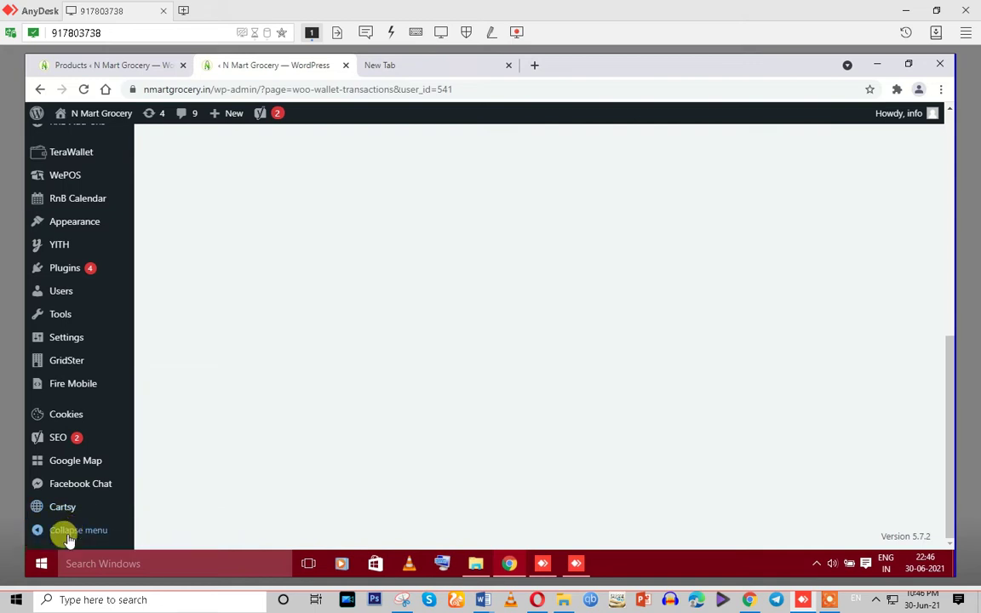
scroll(68, 533, up, 6)
scroll(60, 534, down, 6)
scroll(74, 230, up, 5)
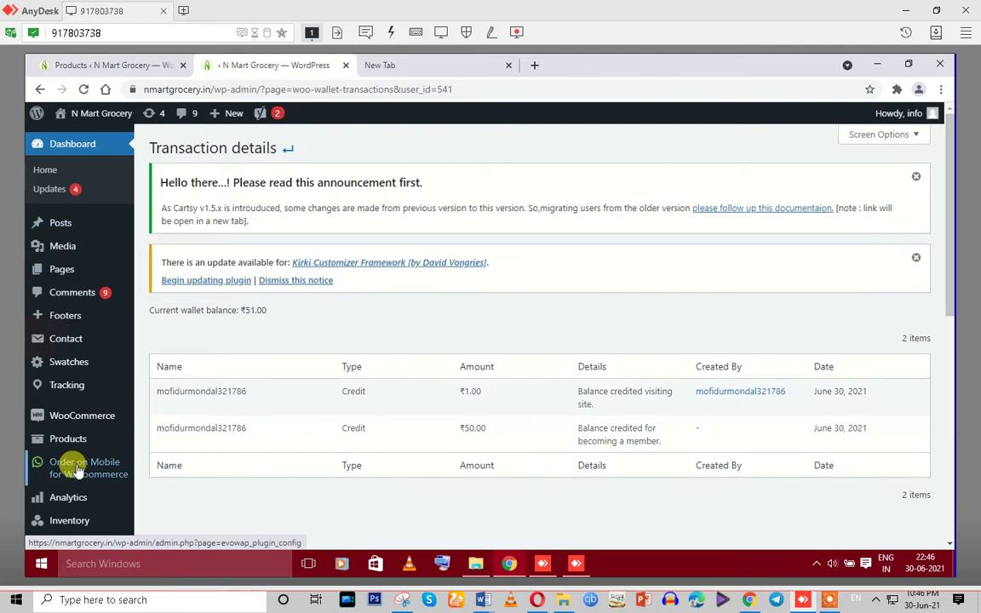
scroll(75, 468, down, 1)
scroll(75, 468, down, 5)
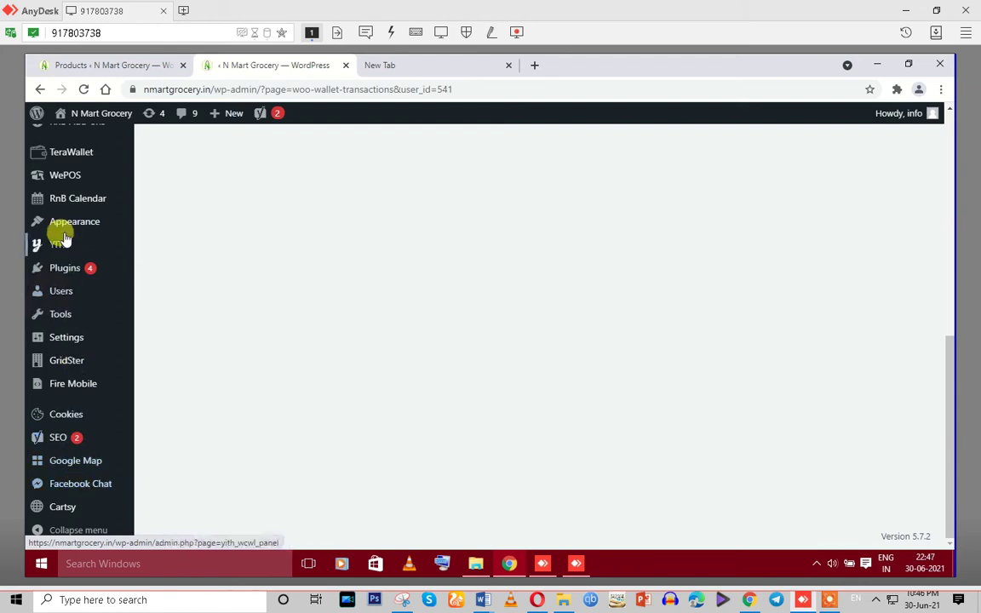
scroll(66, 240, up, 4)
scroll(66, 240, up, 3)
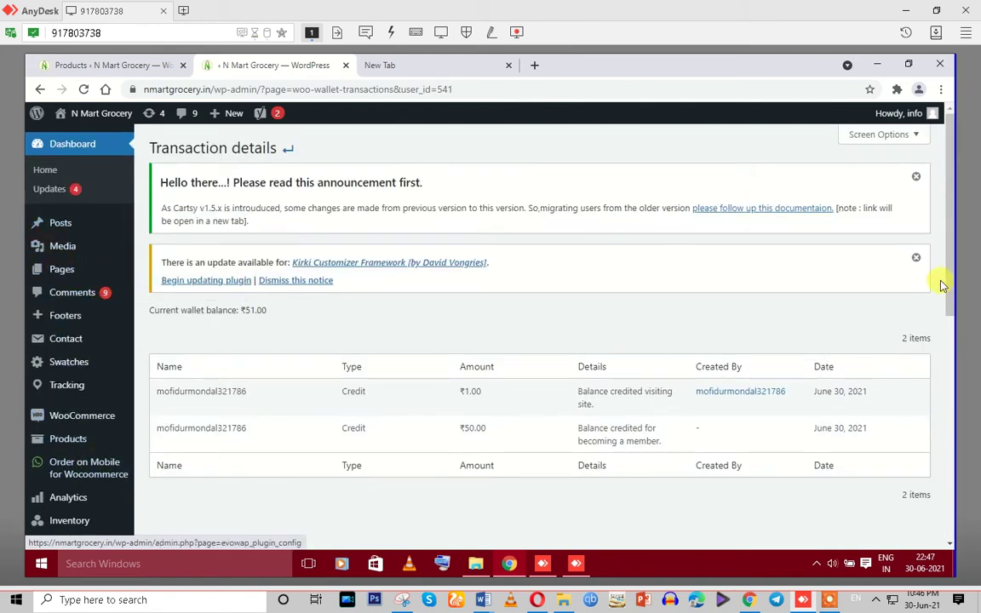
Open the TeraWallet users wallet details page and look through the customers' remaining balances.
drag(949, 285, 951, 361)
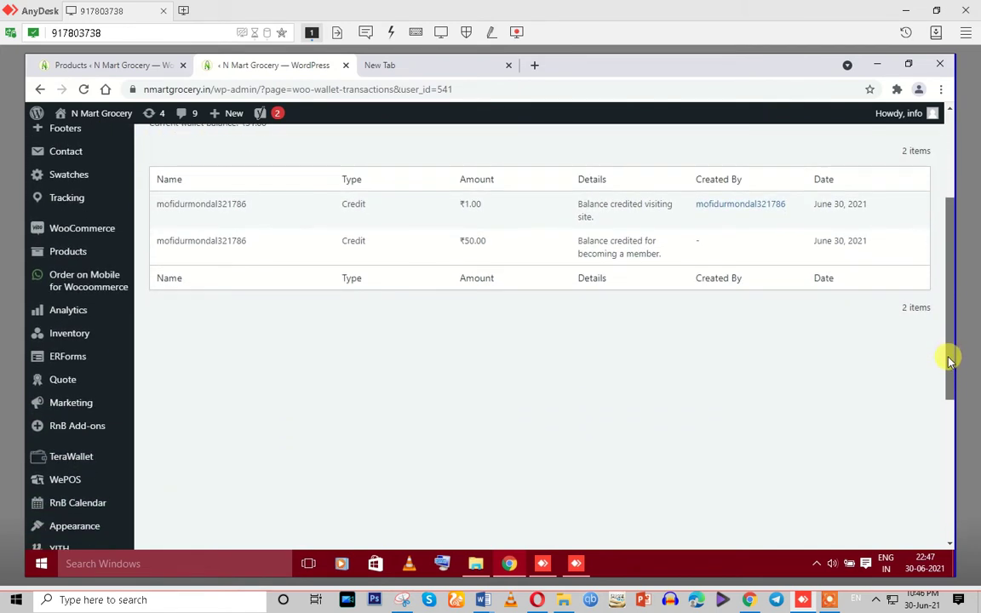
click(88, 459)
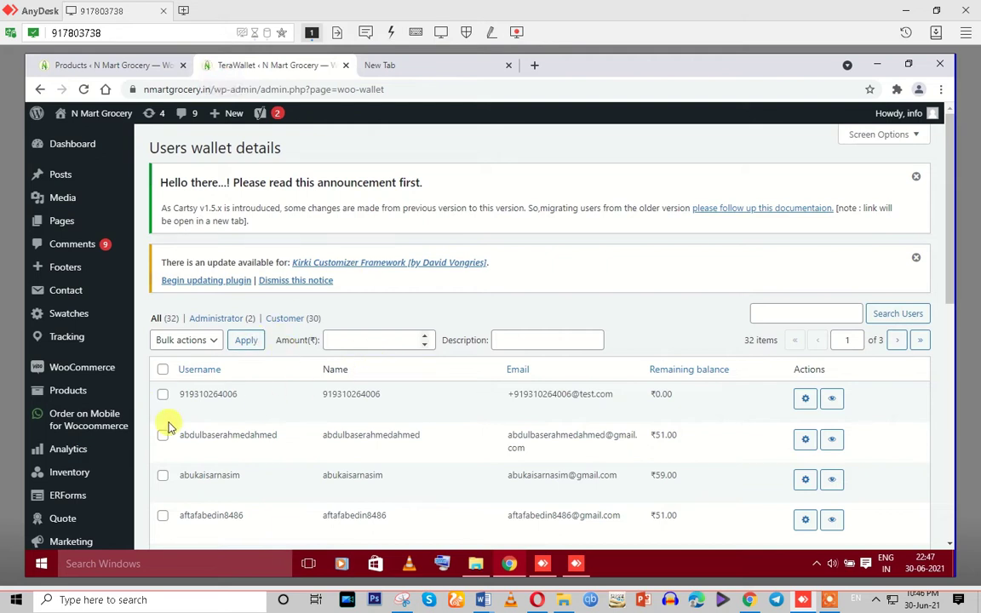
scroll(107, 444, down, 1)
scroll(106, 444, down, 6)
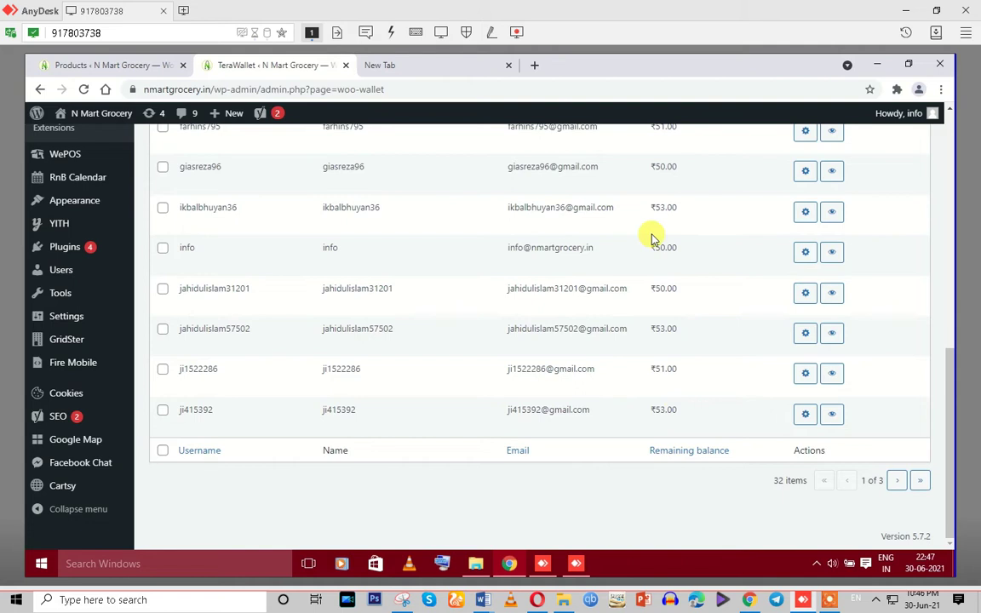
scroll(653, 237, up, 7)
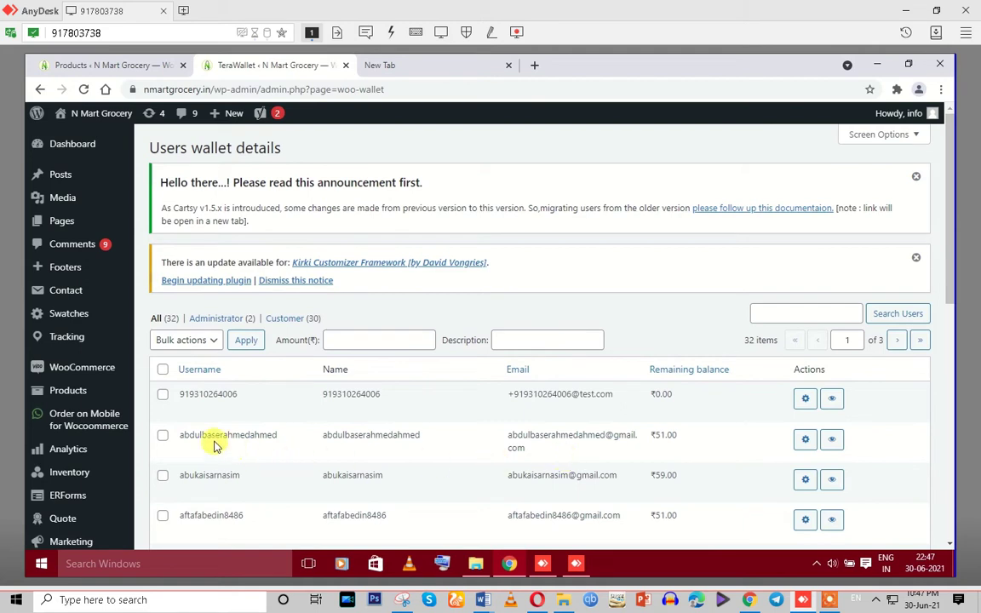
Adjust the second listed customer's wallet with a Debit of 50 rupees, described as "note", and save the changes.
click(805, 444)
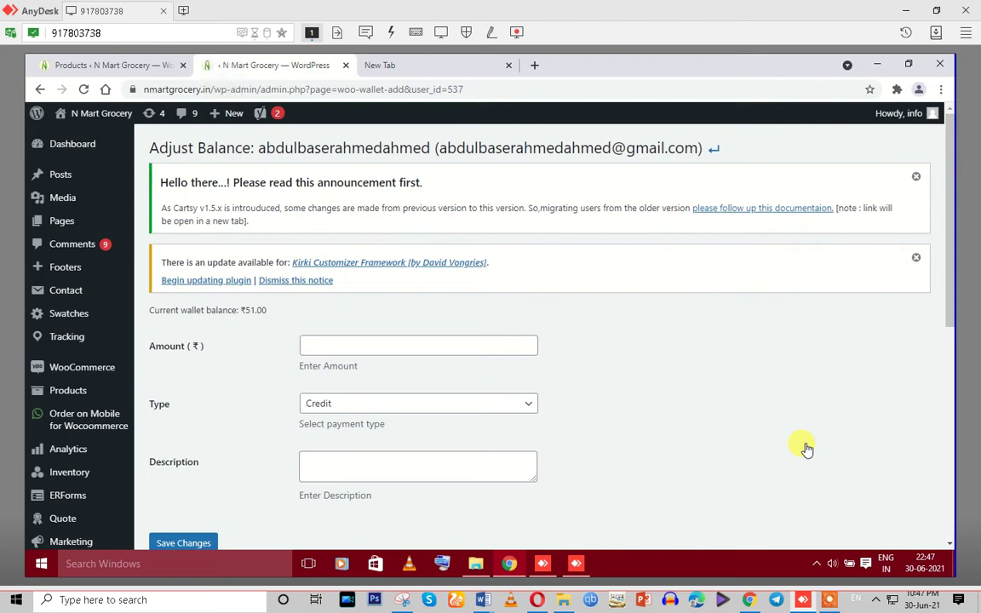
click(307, 344)
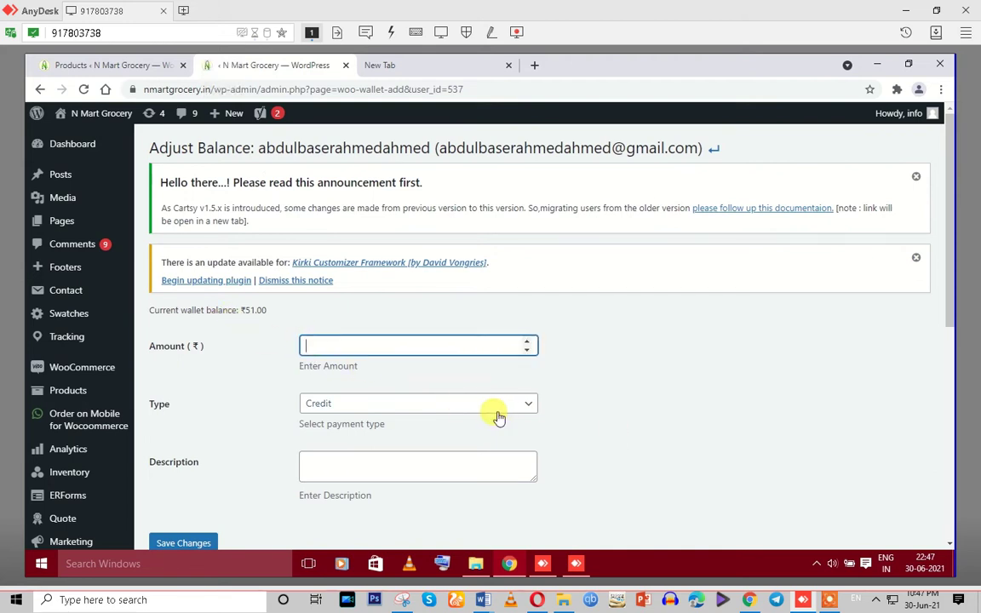
text(50)
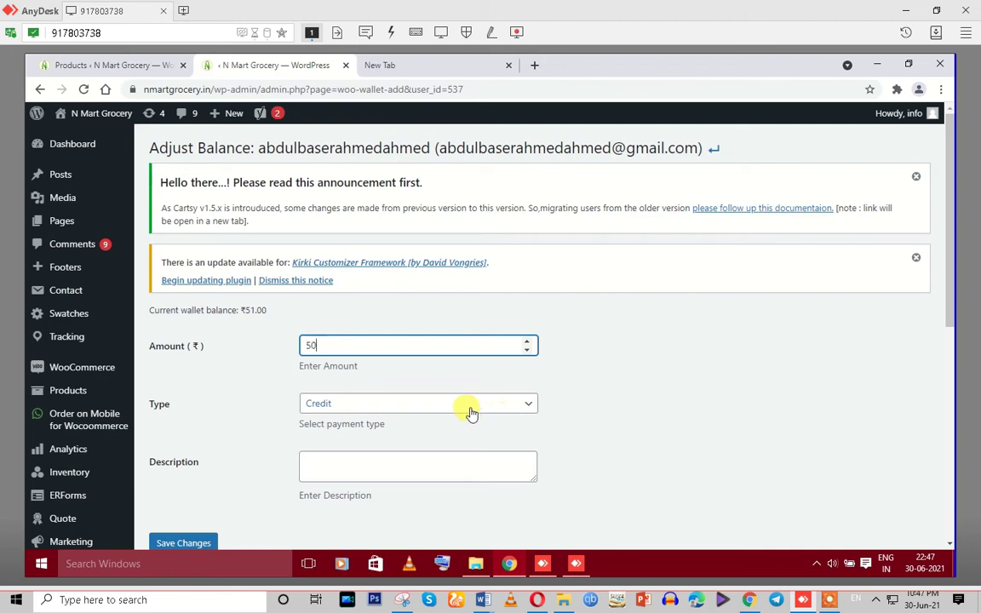
click(413, 407)
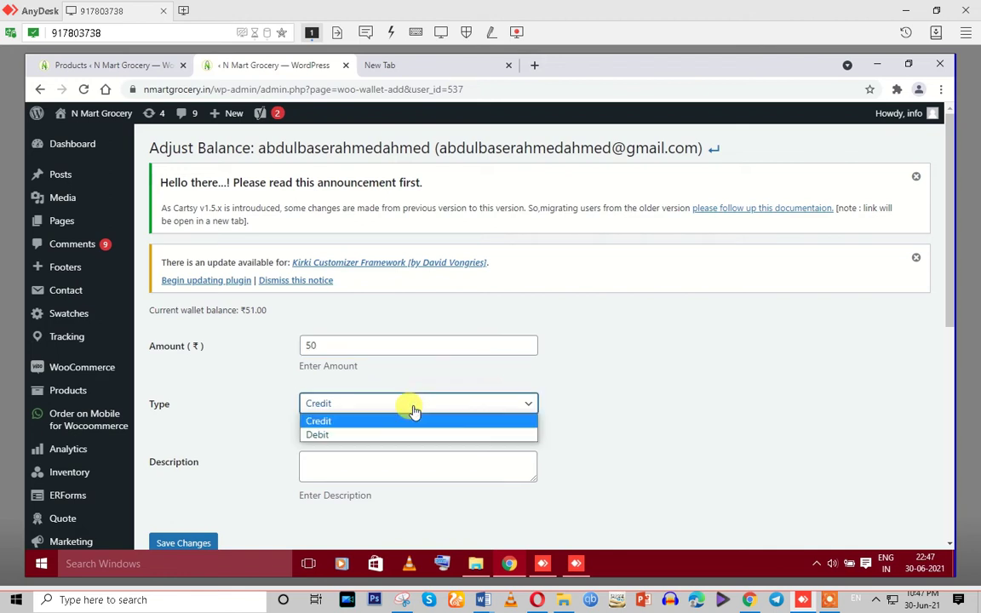
click(330, 435)
click(315, 466)
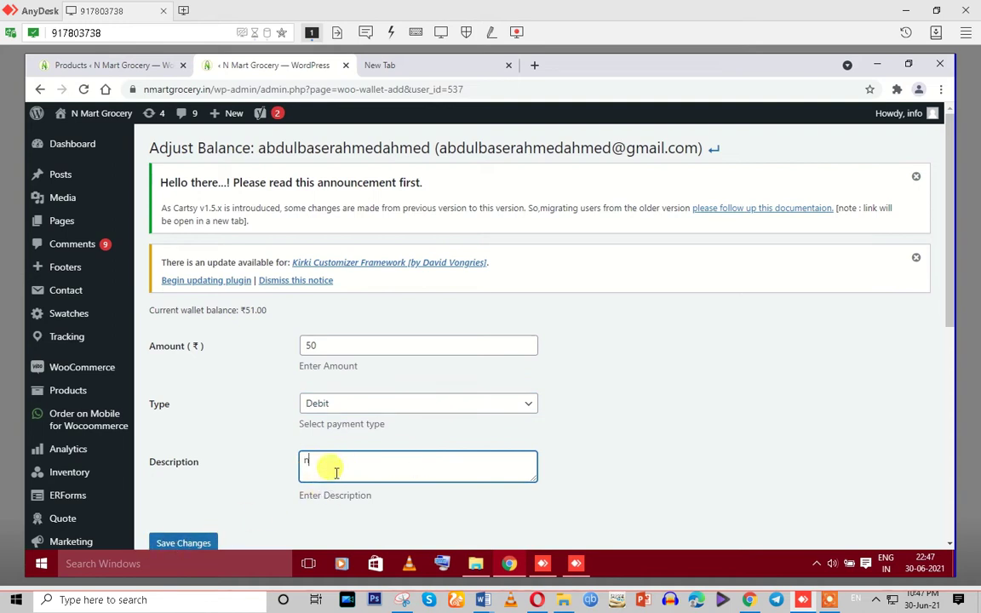
click(202, 545)
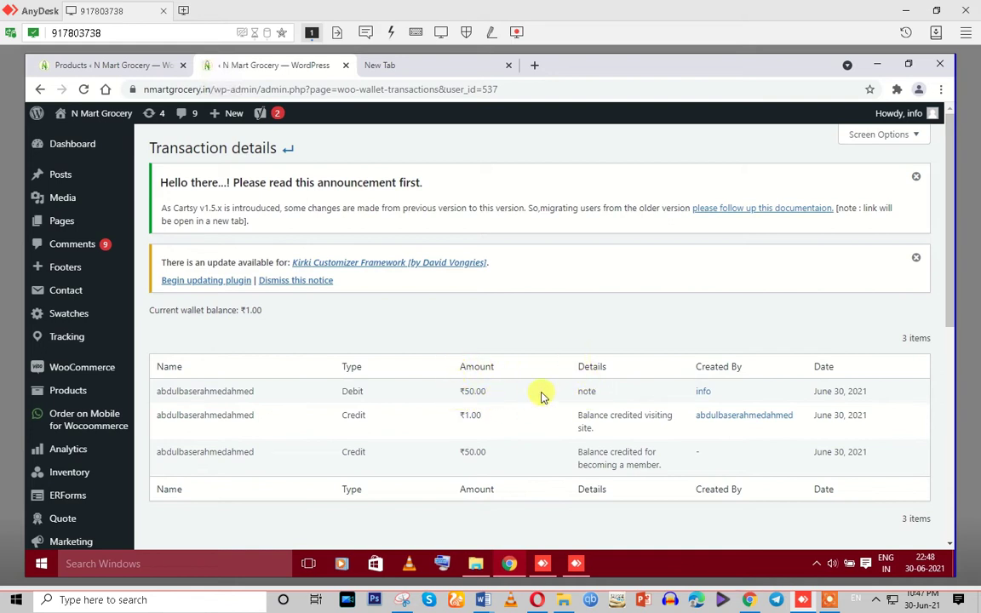
Check the creator, date, amount and type of the newest entry in the customer's transaction details.
drag(691, 393, 839, 394)
drag(458, 392, 503, 392)
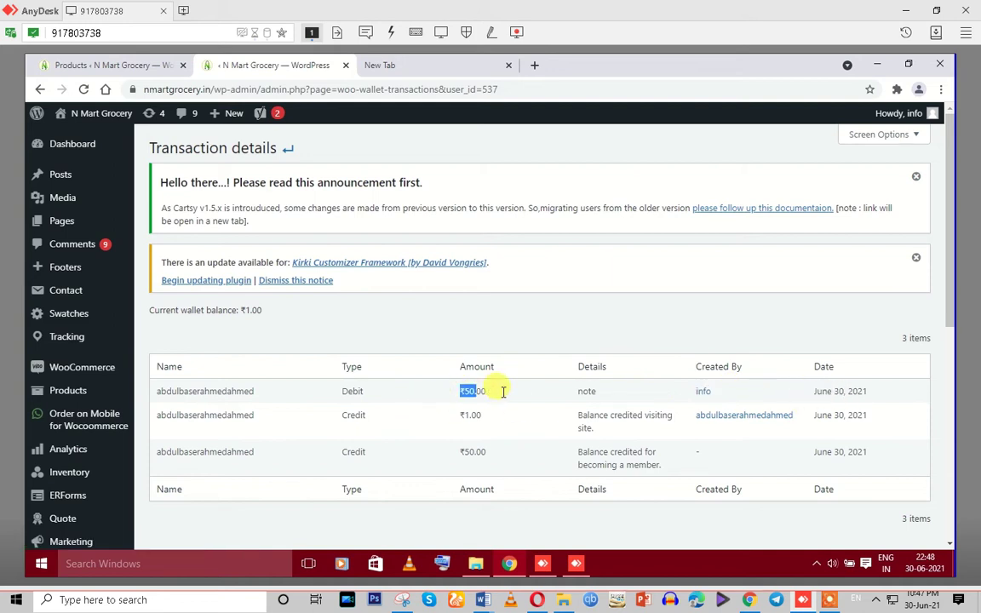
drag(341, 392, 366, 391)
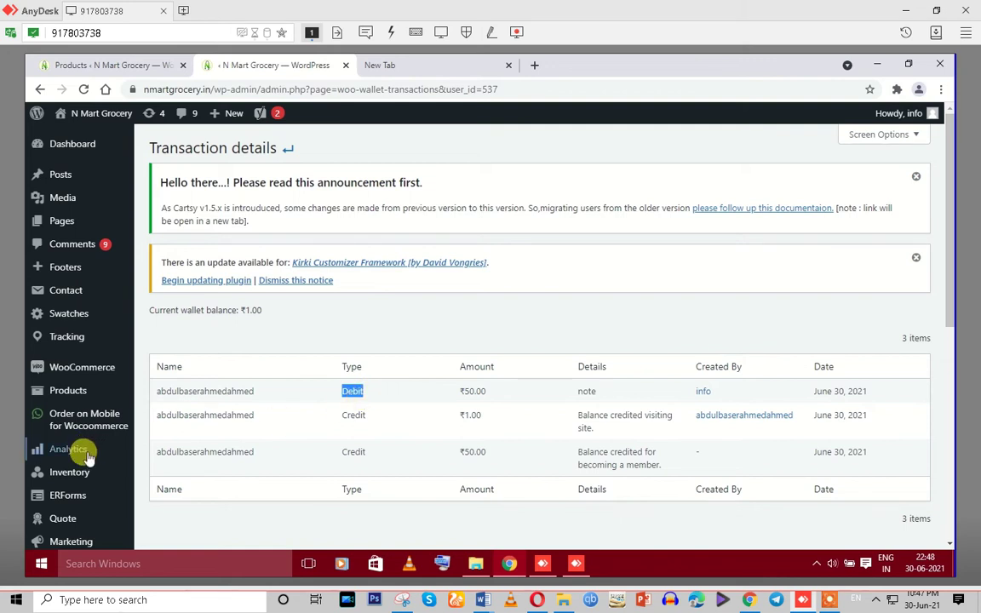
Return to the TeraWallet users wallet details and check the second listed customer's remaining balance.
scroll(413, 339, down, 5)
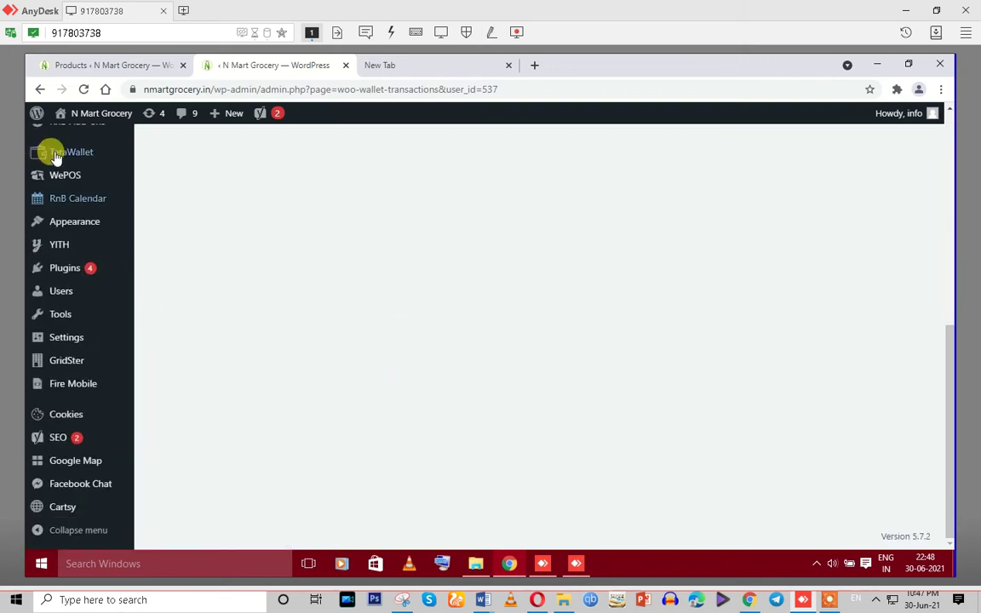
mouse_move(61, 160)
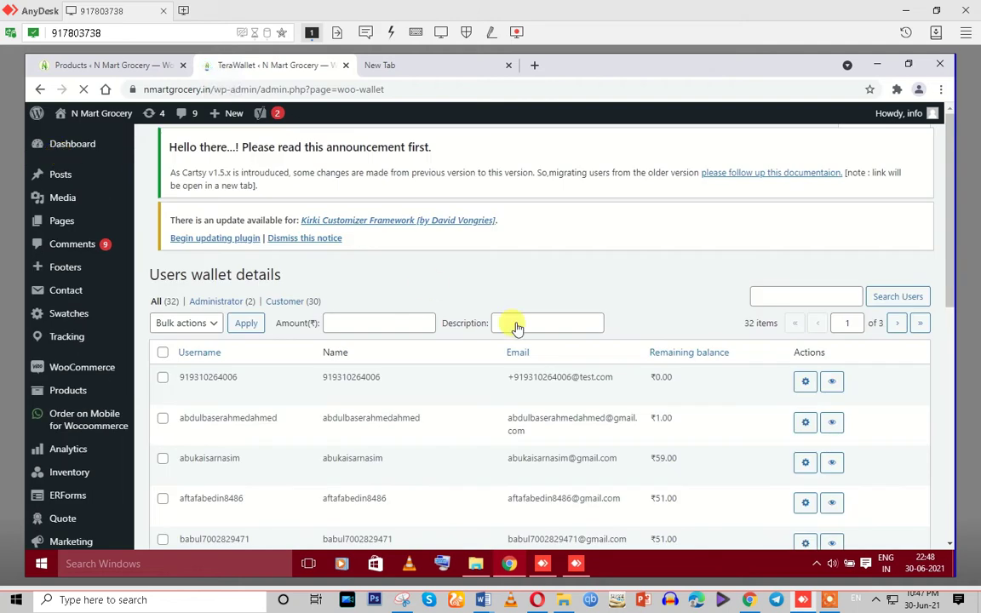
double_click(658, 435)
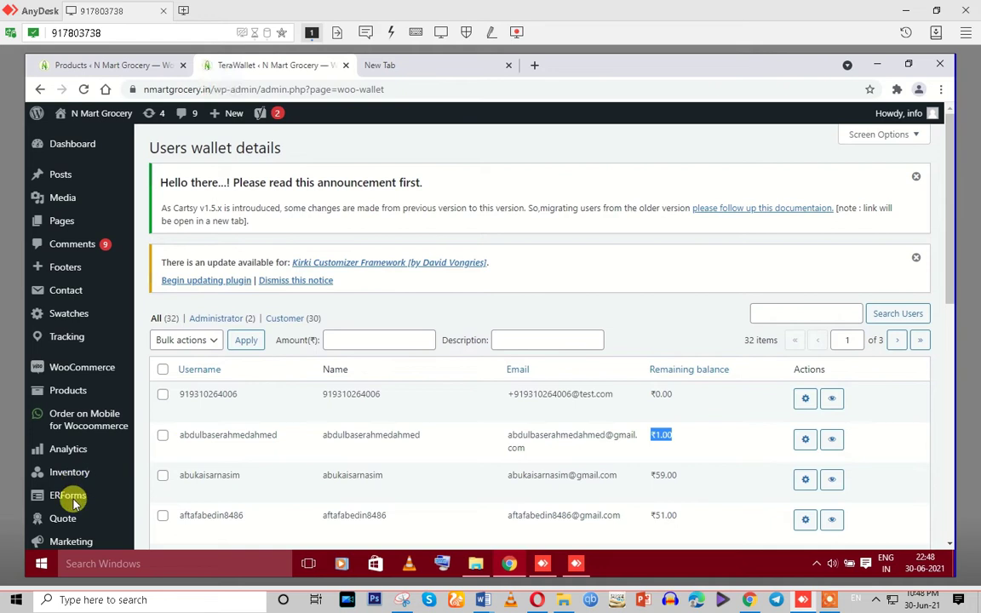
scroll(73, 494, down, 1)
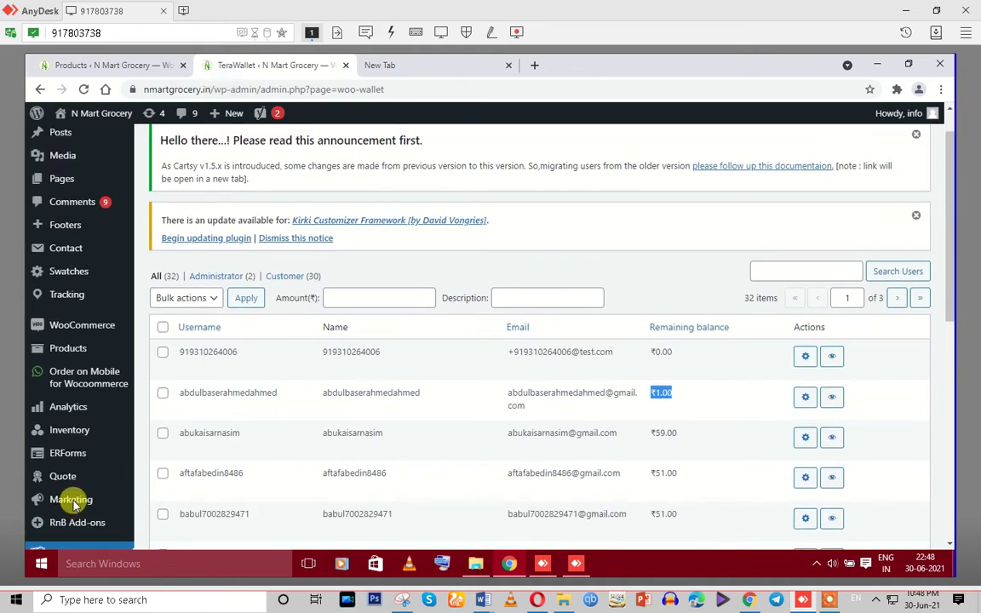
Open the TeraWallet settings page and look through its general wallet options.
scroll(75, 511, down, 4)
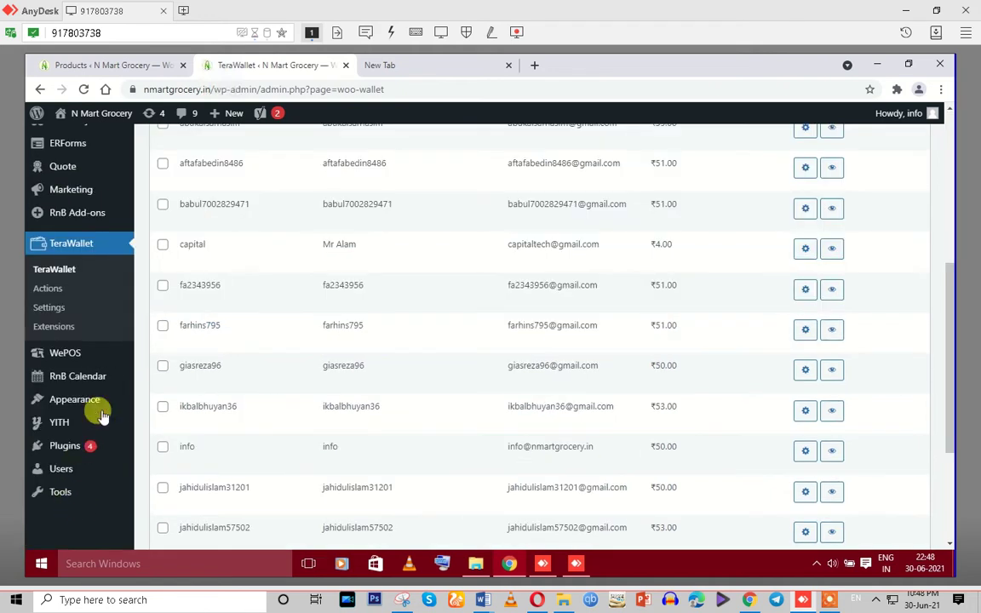
scroll(97, 401, up, 5)
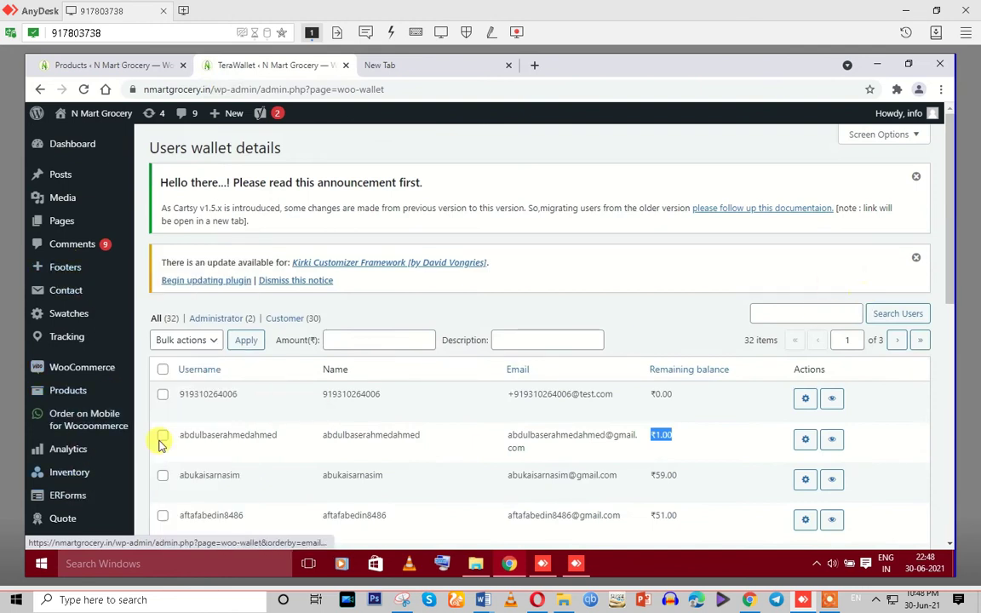
scroll(96, 473, down, 1)
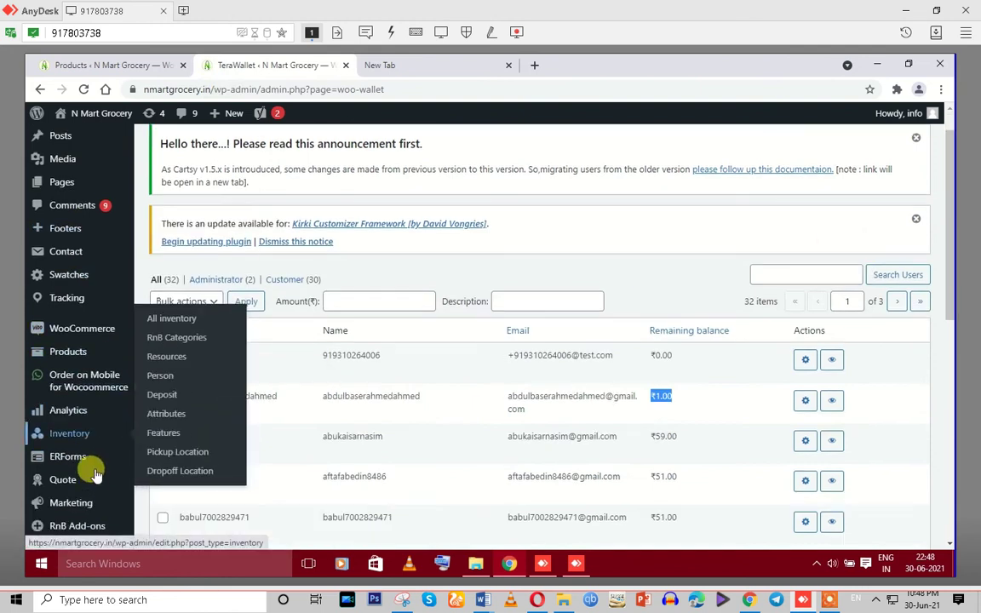
scroll(100, 486, down, 4)
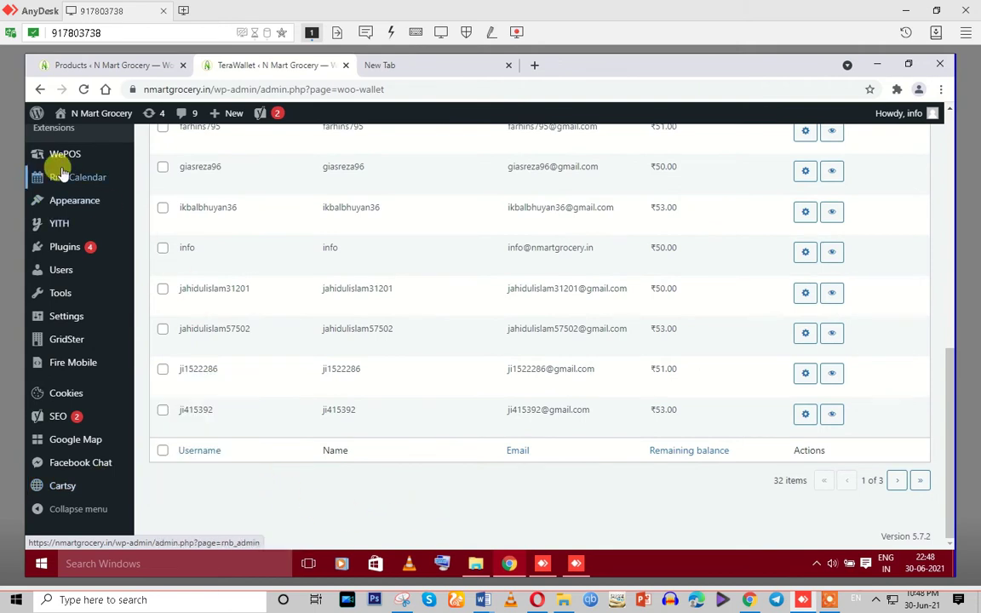
scroll(372, 280, up, 5)
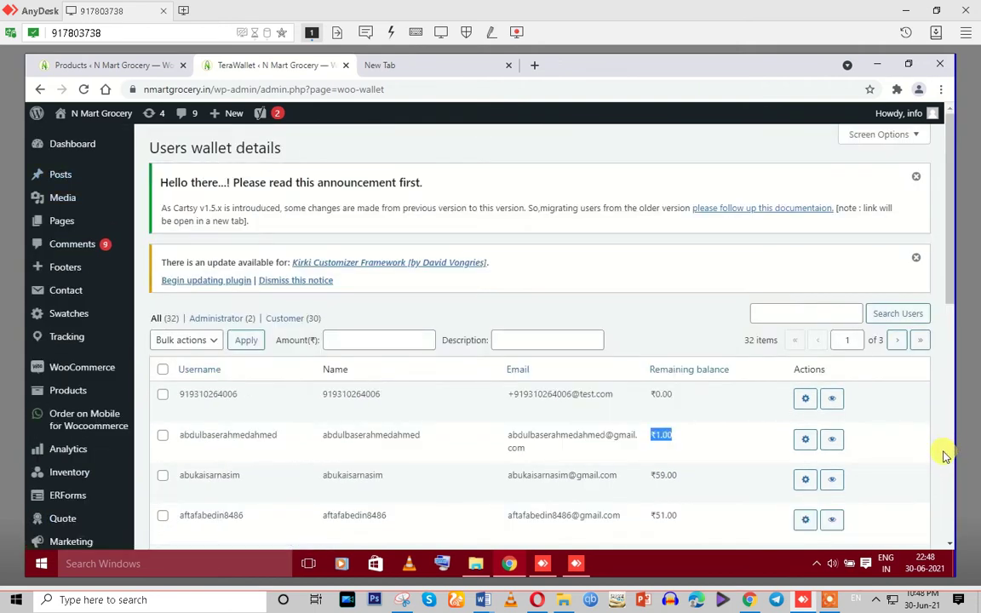
drag(948, 274, 962, 388)
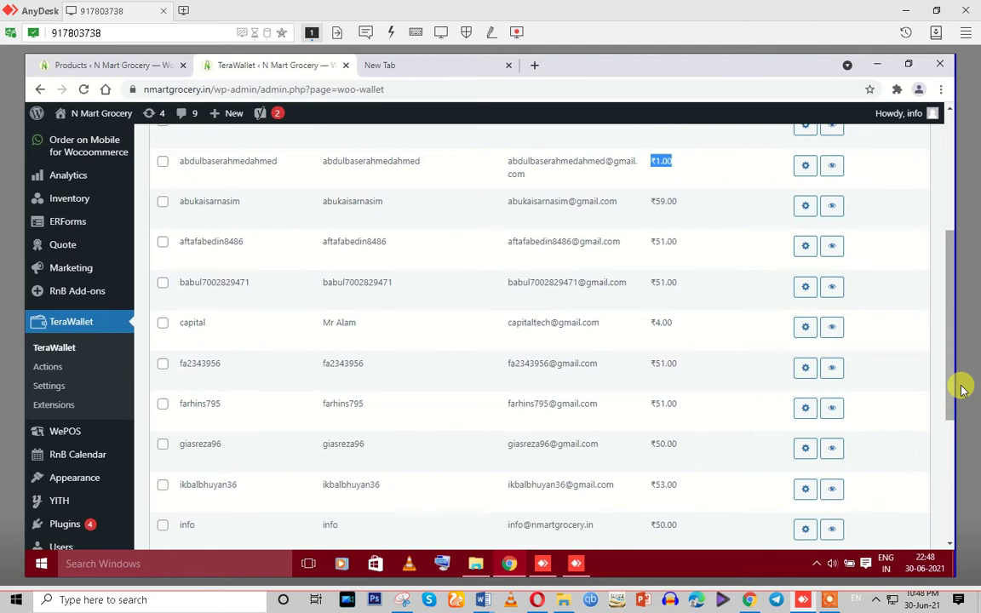
drag(962, 389, 902, 389)
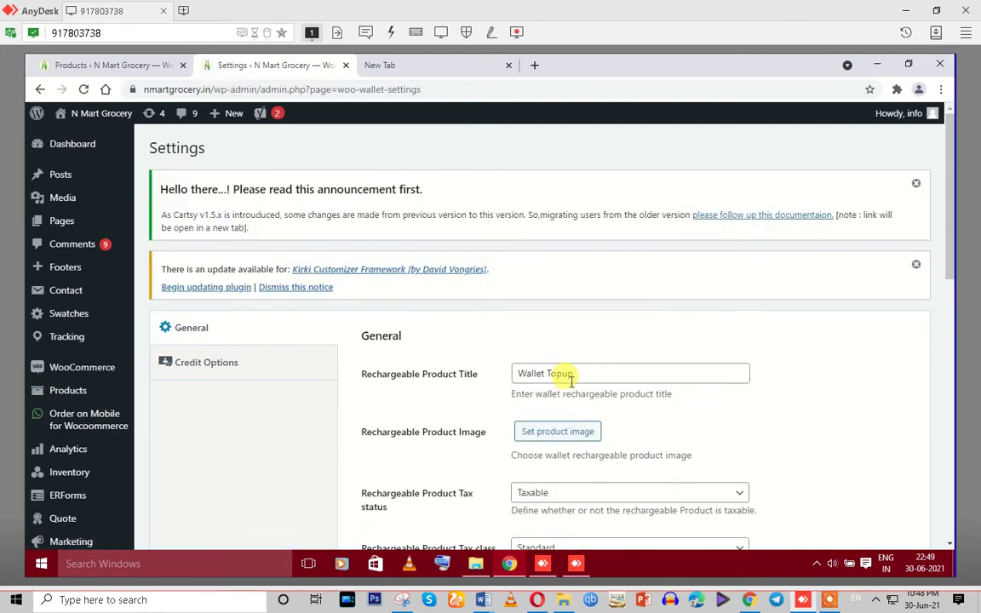
scroll(566, 381, down, 3)
scroll(570, 386, down, 10)
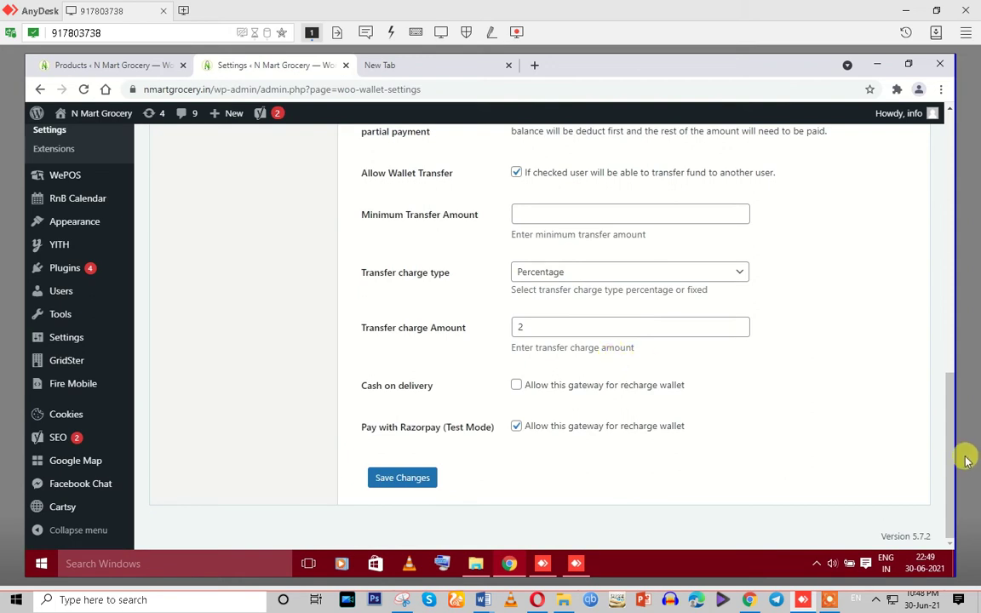
Set the Maximum Topup Amount to 3000 in the general wallet settings.
drag(952, 471, 952, 315)
click(526, 309)
double_click(530, 309)
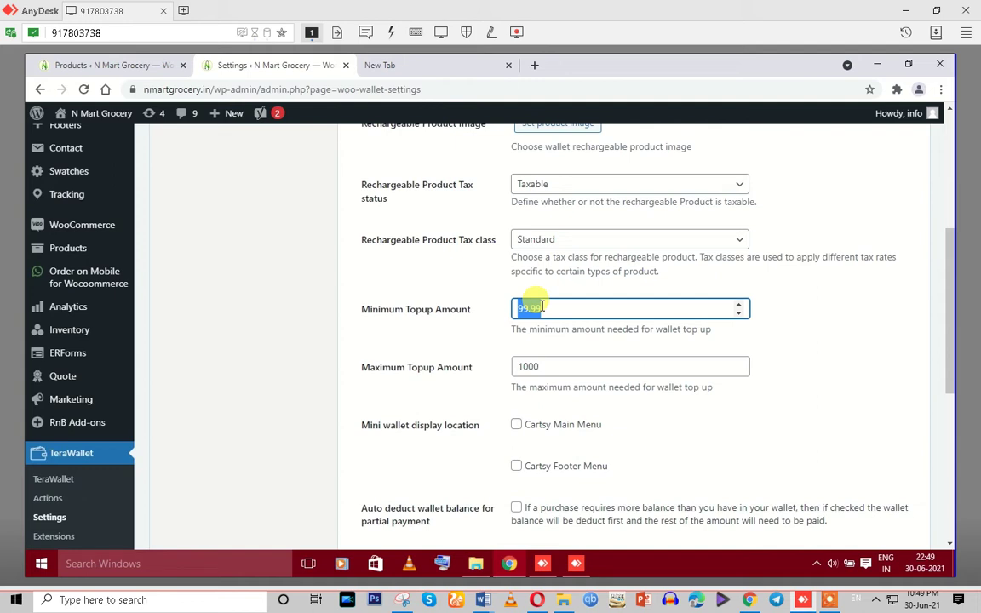
click(517, 367)
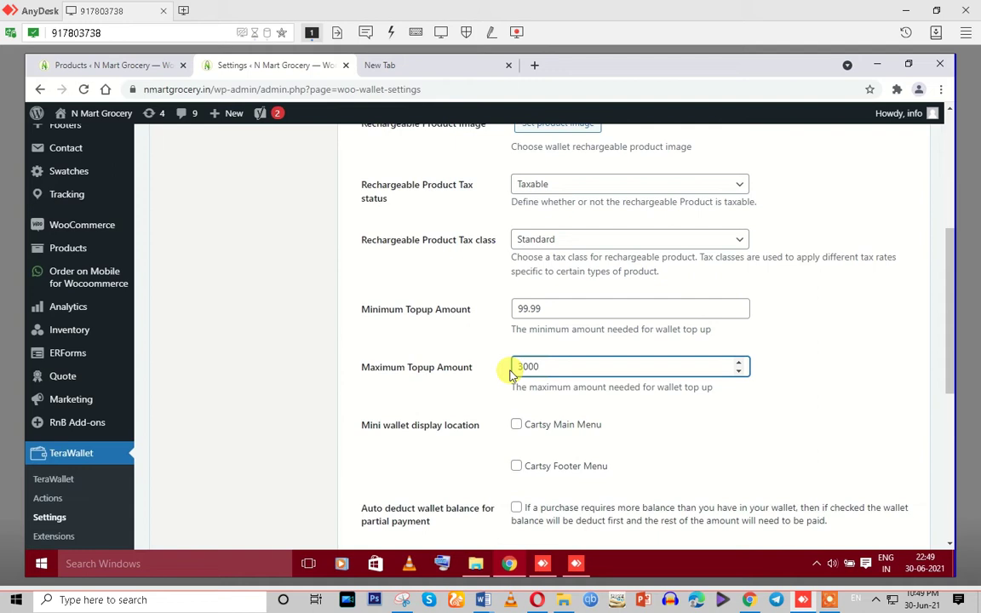
click(511, 371)
Disable Allow Wallet Transfer, allow the Cash on delivery gateway for recharging the wallet, and save the settings.
drag(957, 329, 963, 299)
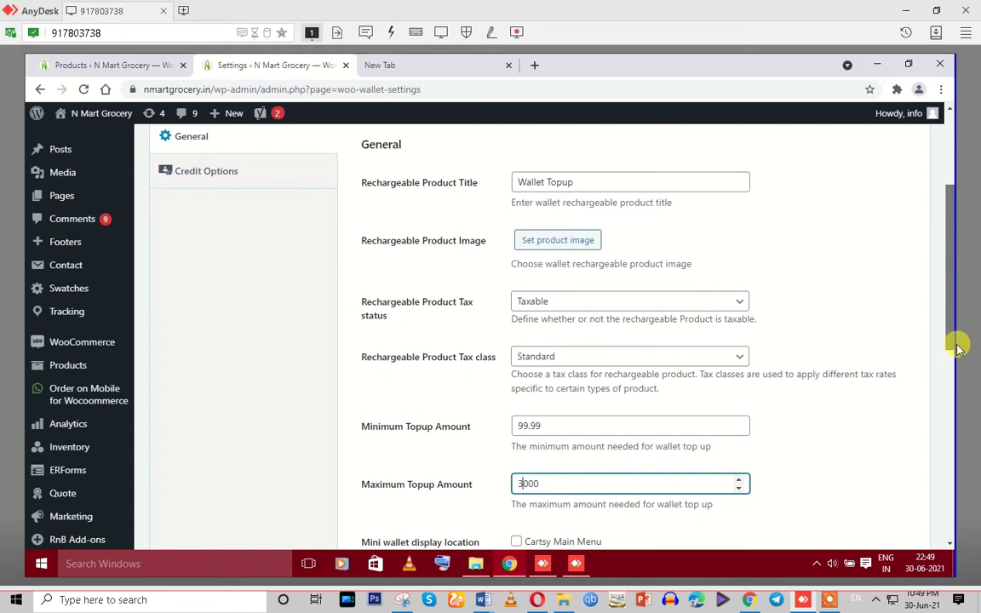
scroll(957, 347, down, 2)
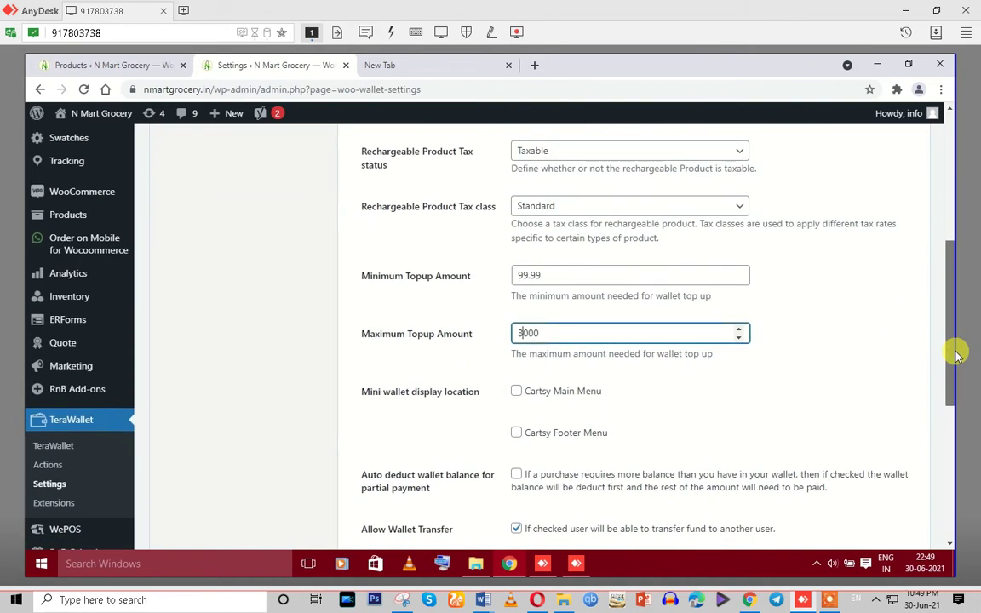
scroll(955, 368, down, 1)
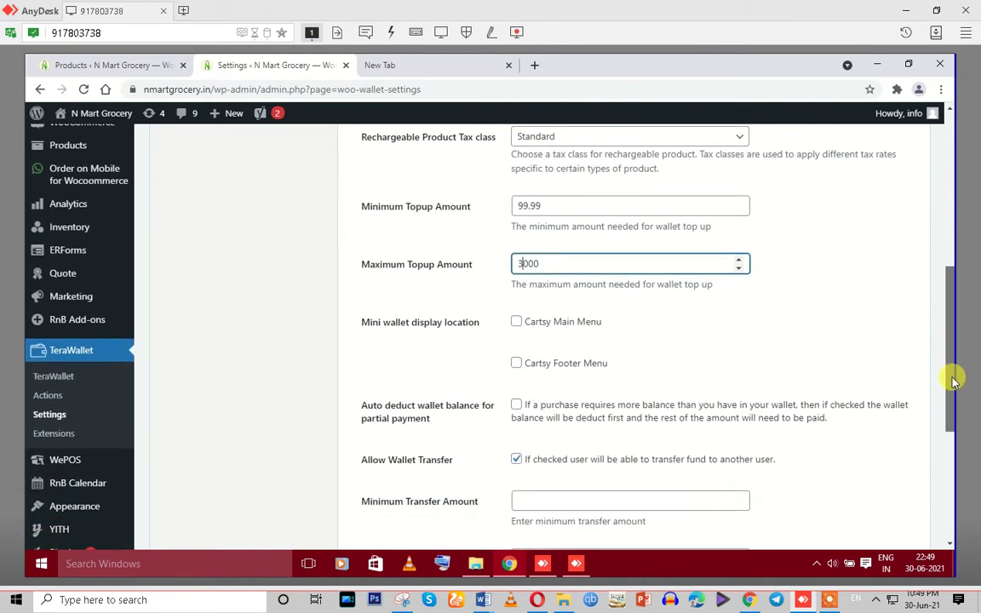
scroll(952, 409, down, 1)
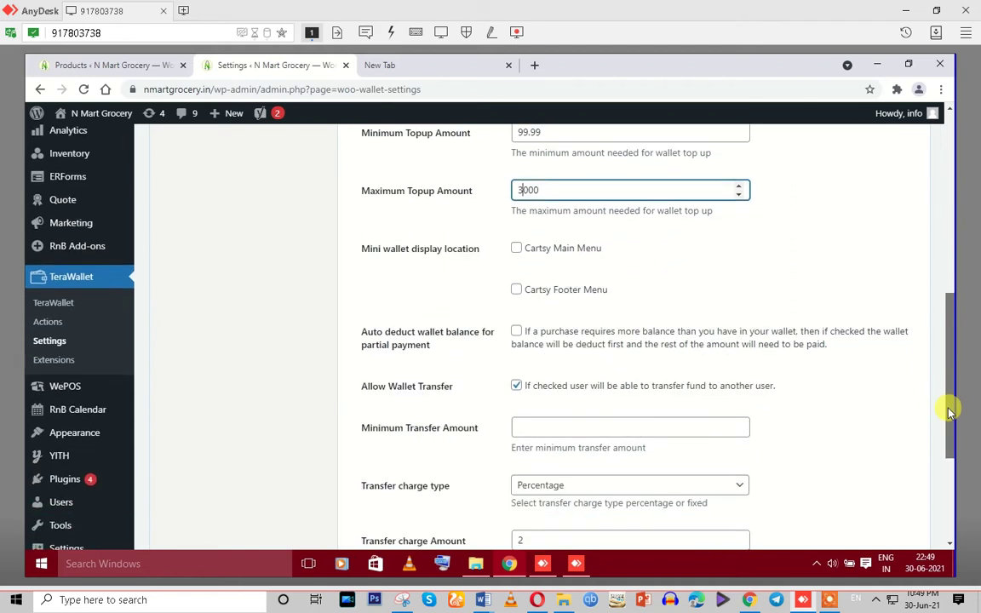
click(519, 427)
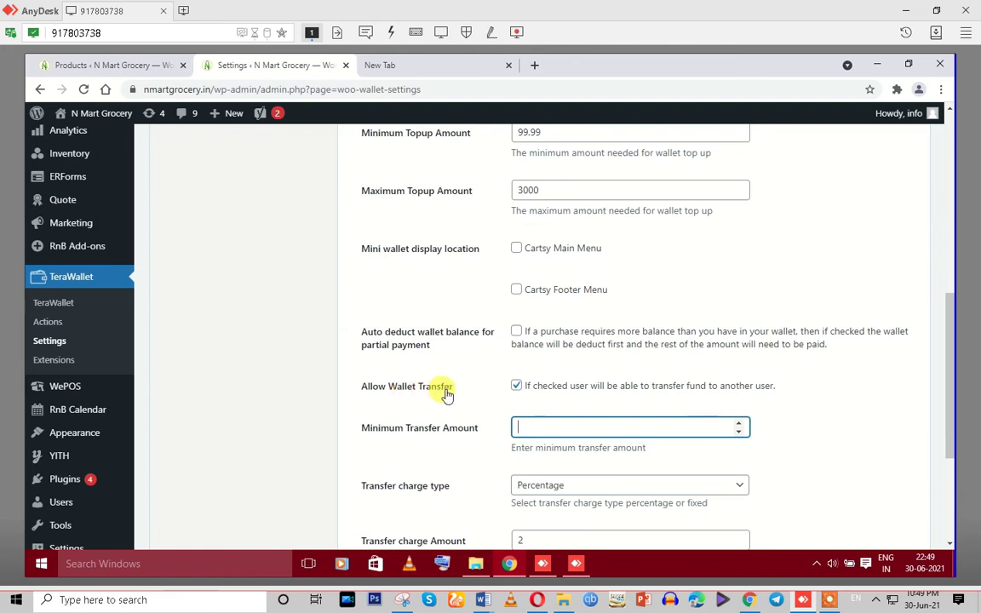
click(517, 388)
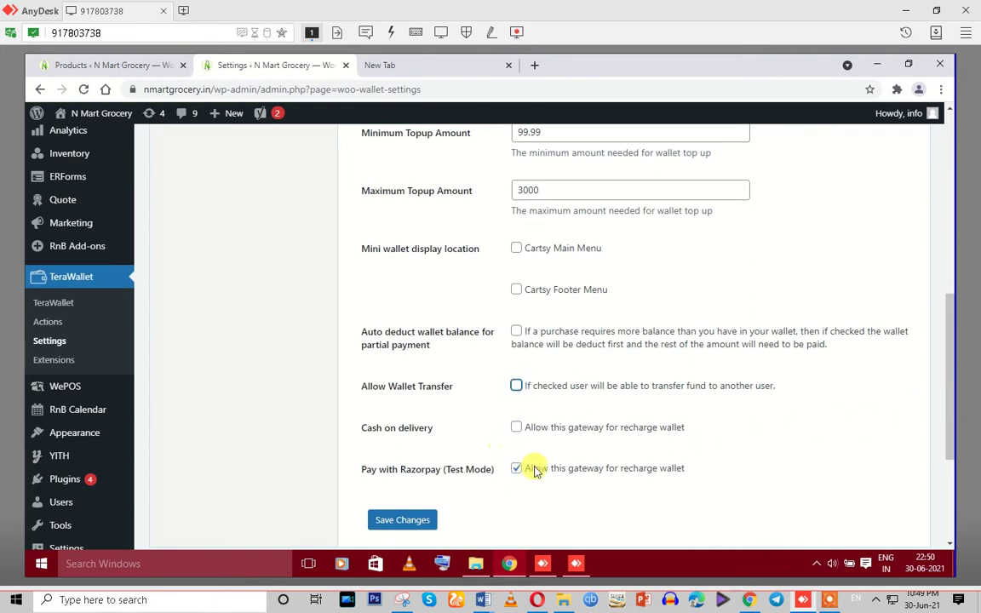
click(516, 428)
click(404, 521)
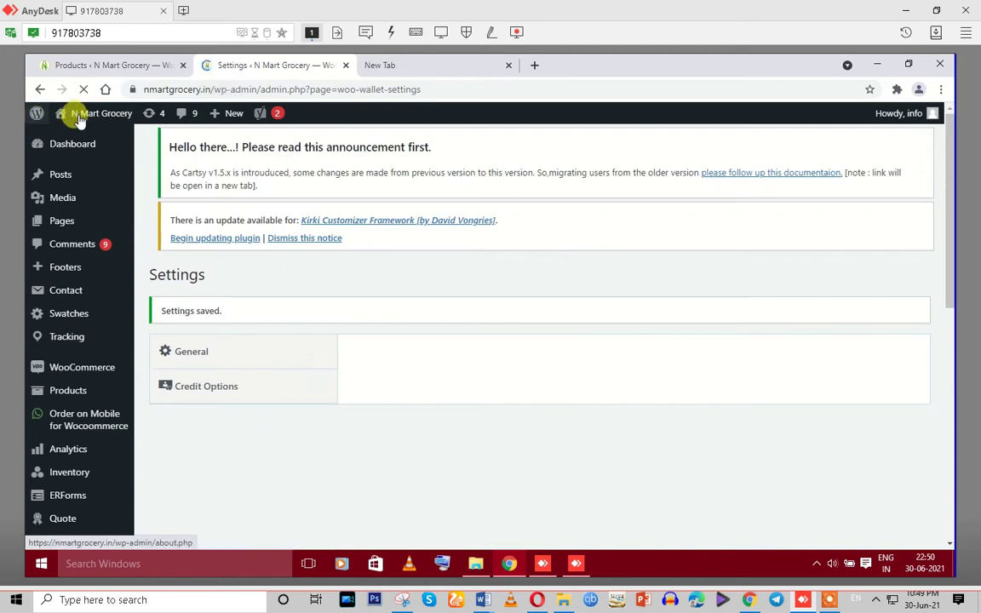
Open the store site in a new browser tab and check the newest balance entry in the account's My Wallet page.
mouse_move(77, 114)
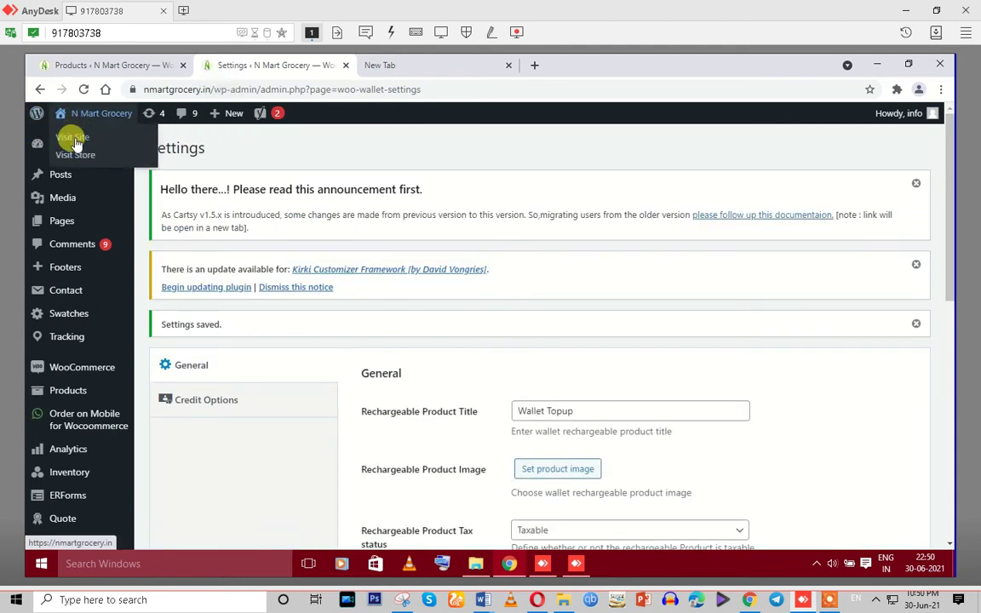
right_click(84, 146)
click(91, 151)
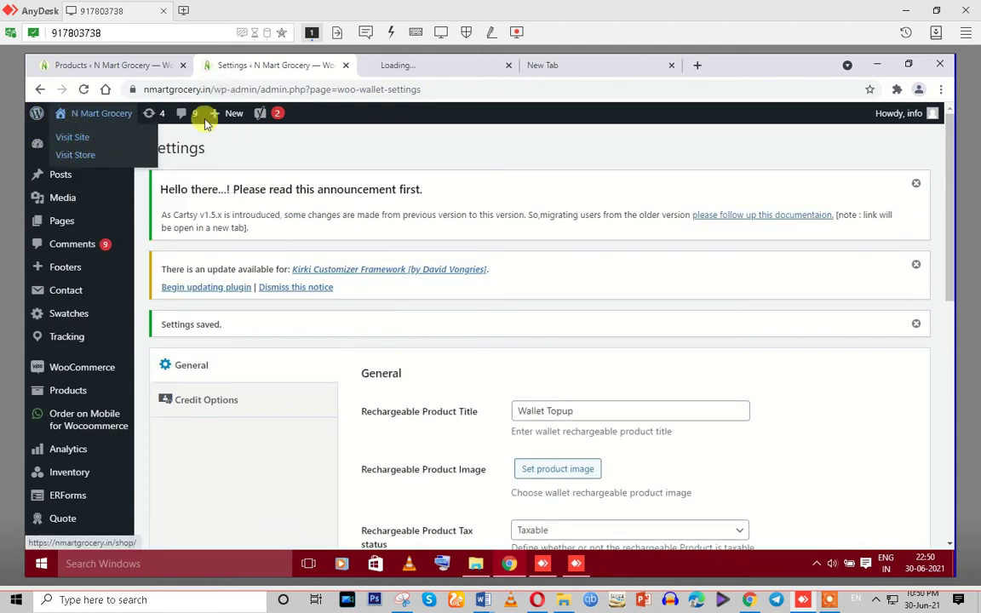
click(388, 68)
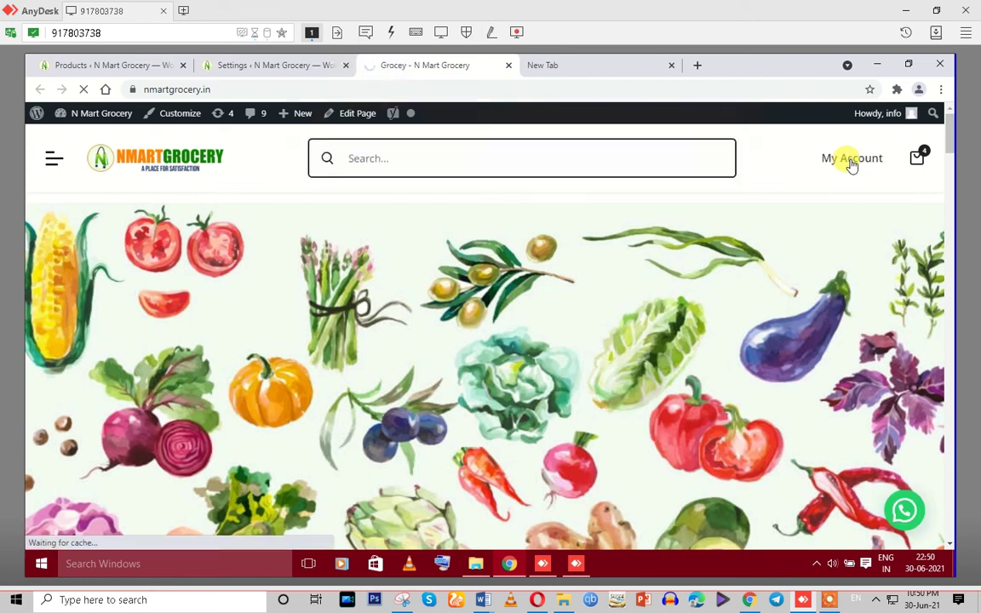
click(850, 162)
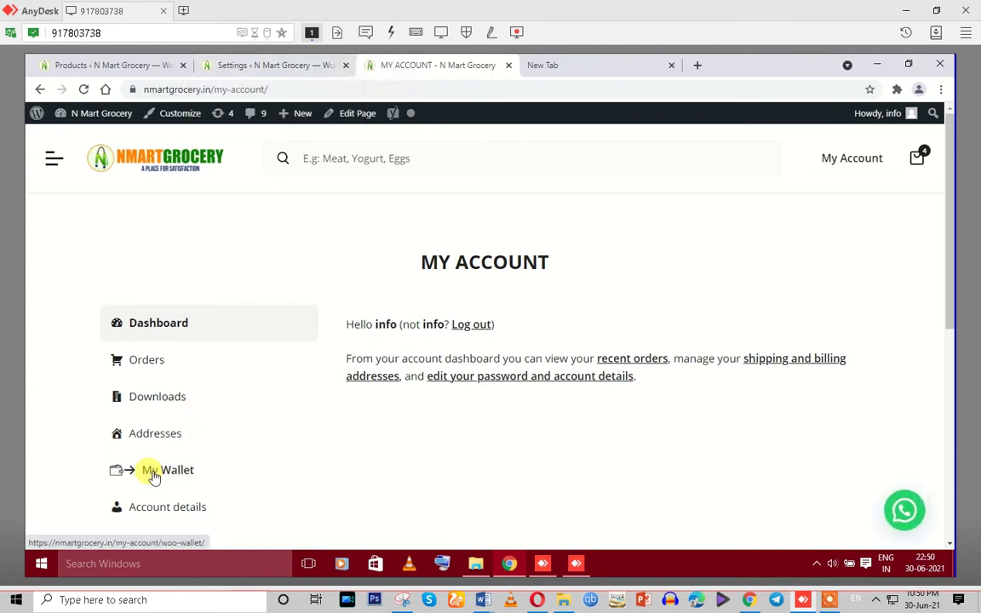
click(153, 475)
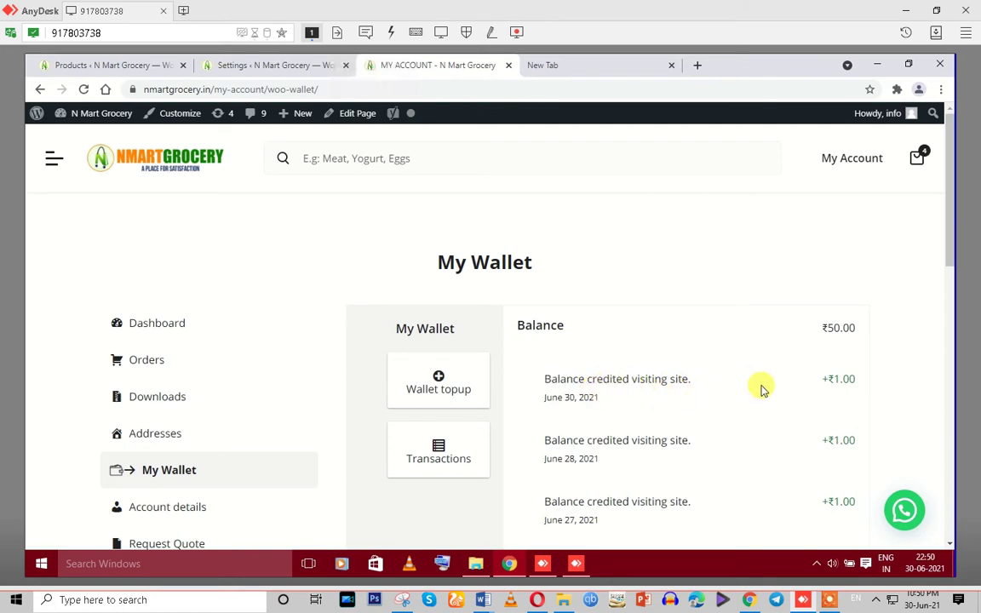
drag(545, 380, 639, 380)
drag(683, 380, 690, 407)
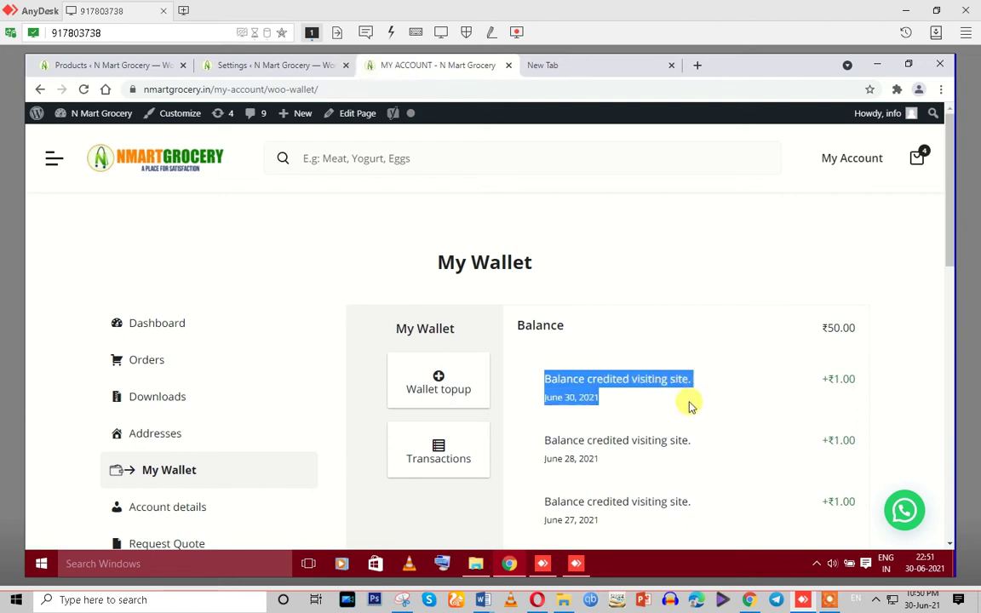
Add a wallet topup of 100 rupees and continue to checkout.
click(439, 397)
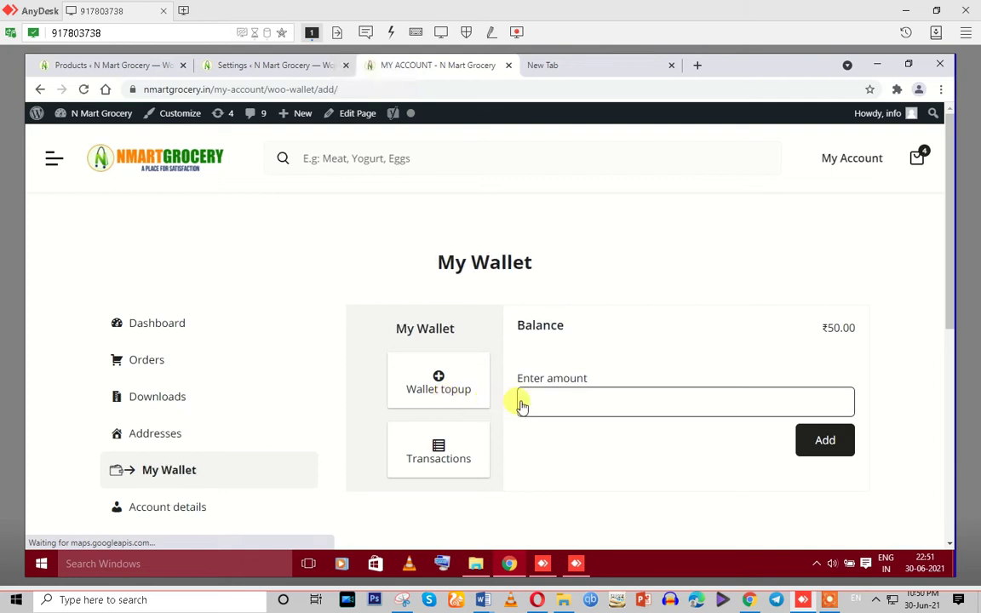
click(556, 400)
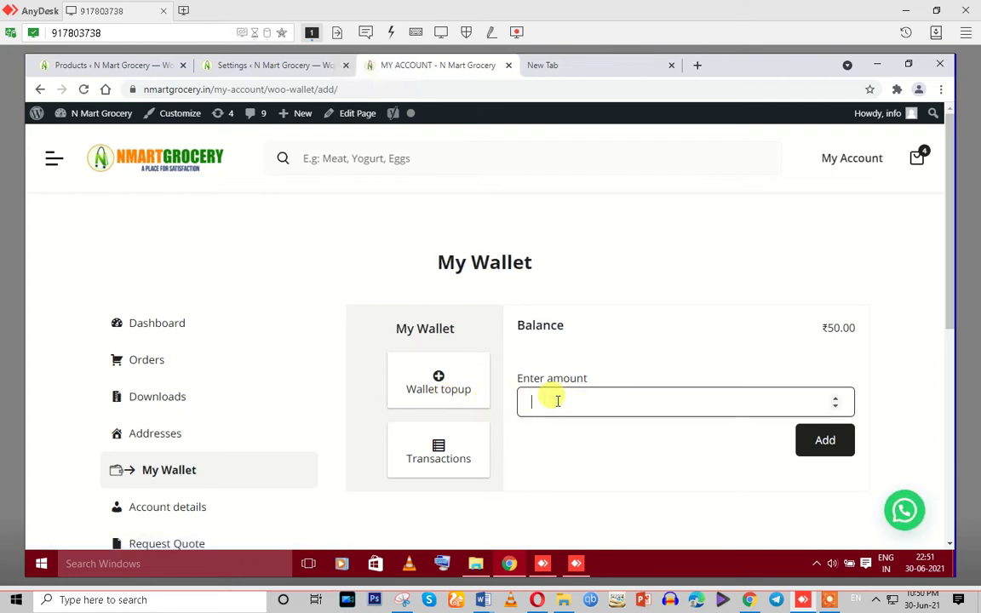
double_click(831, 328)
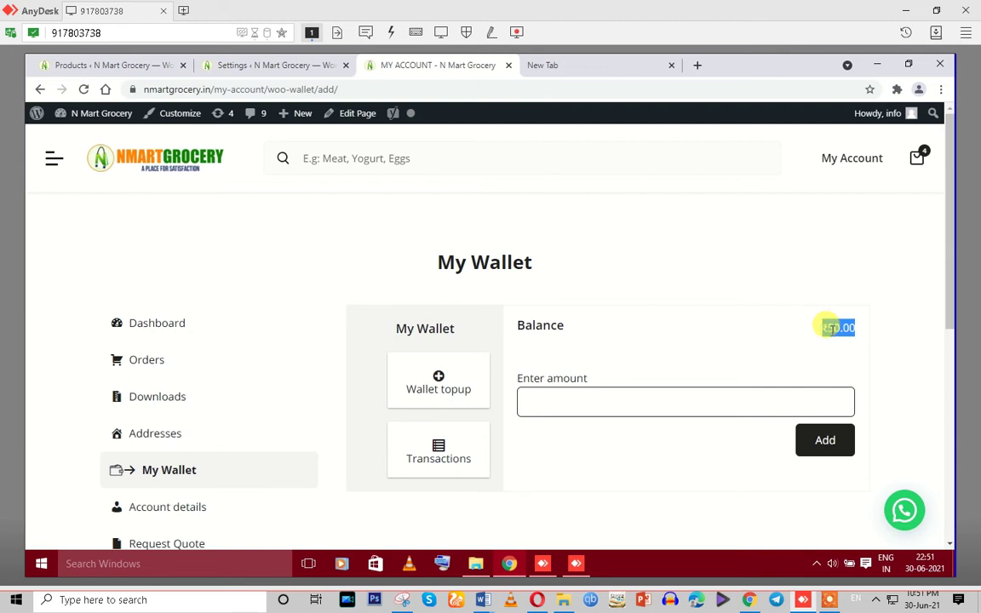
click(559, 403)
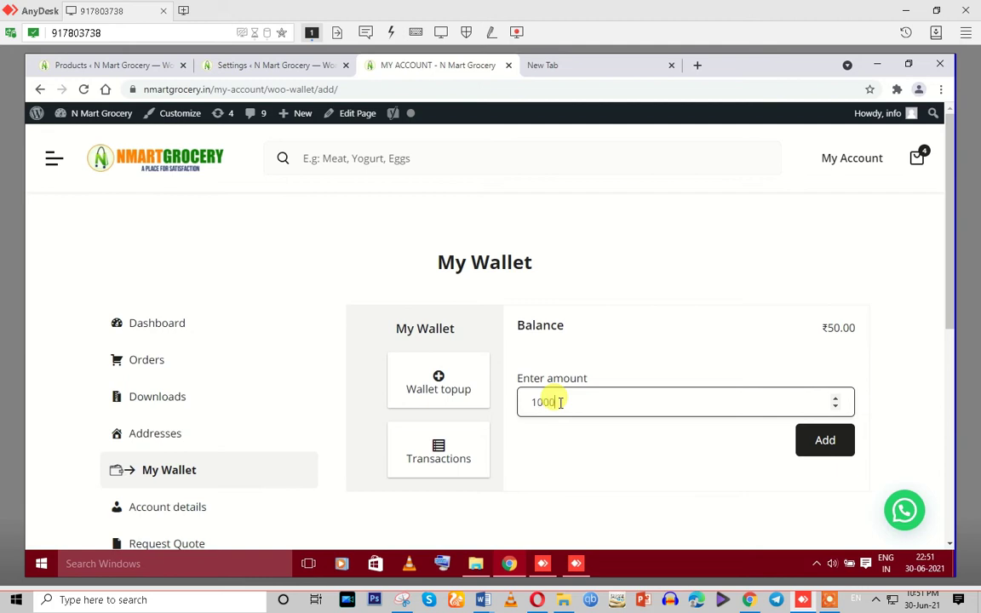
key(BackSpace)
click(825, 440)
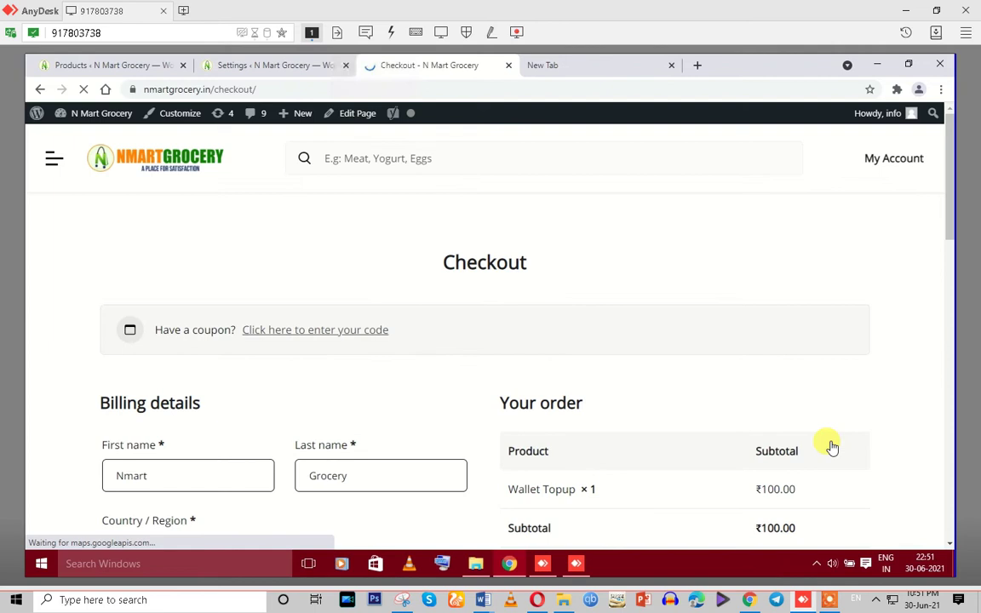
Look through the checkout's billing and payment sections and select Pay with Razorpay (Test Mode) as the payment method.
scroll(401, 457, down, 3)
scroll(400, 457, down, 10)
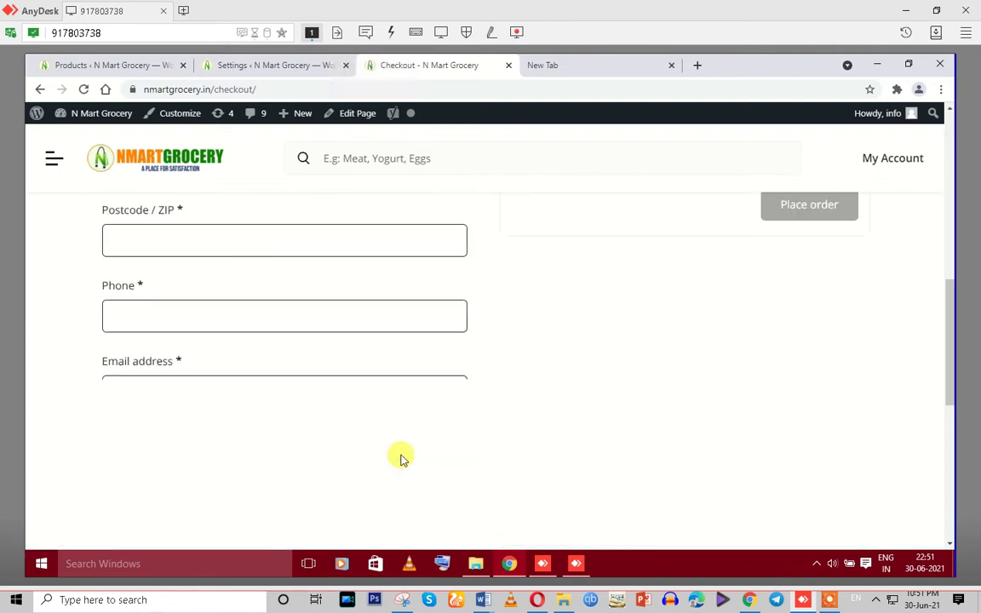
scroll(390, 449, up, 5)
scroll(390, 448, up, 5)
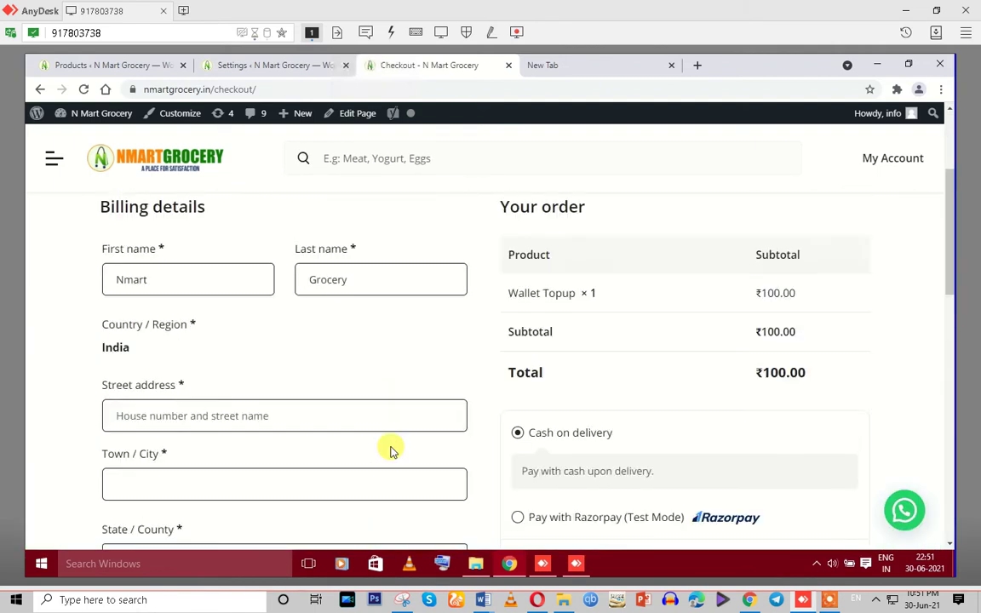
scroll(637, 379, down, 10)
scroll(637, 380, up, 1)
scroll(637, 381, down, 1)
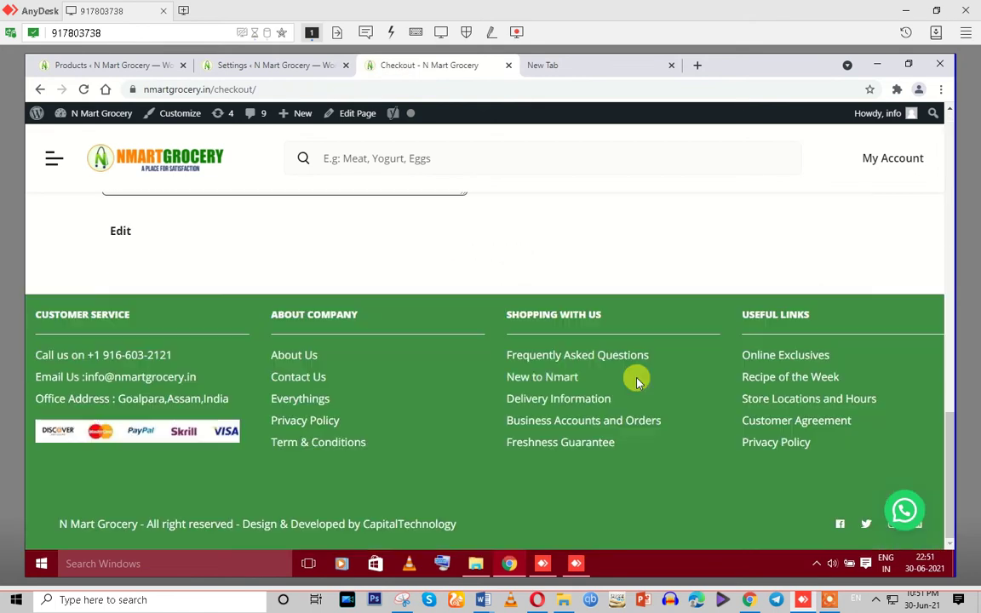
drag(951, 454, 943, 269)
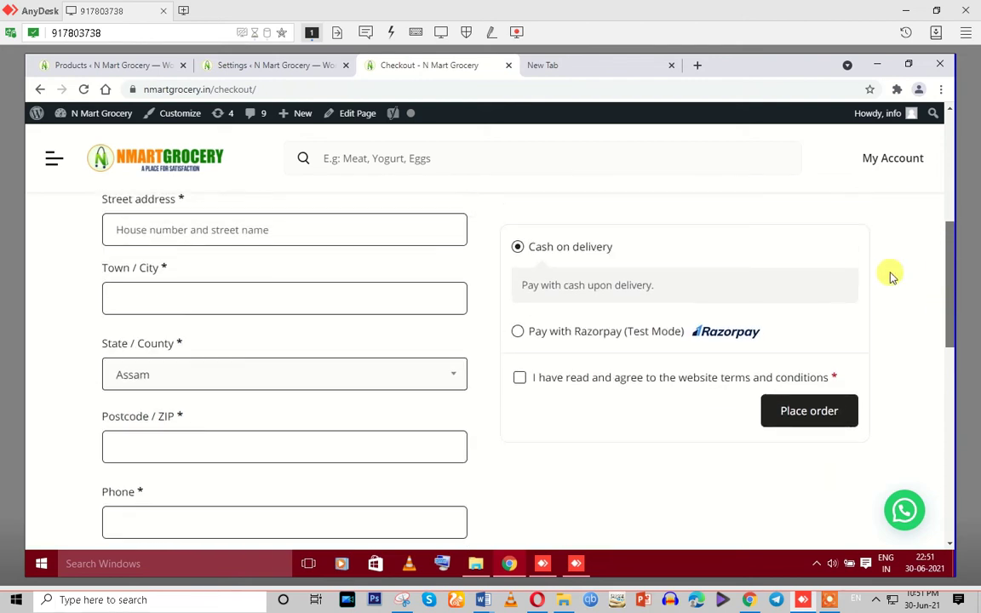
drag(520, 285, 652, 283)
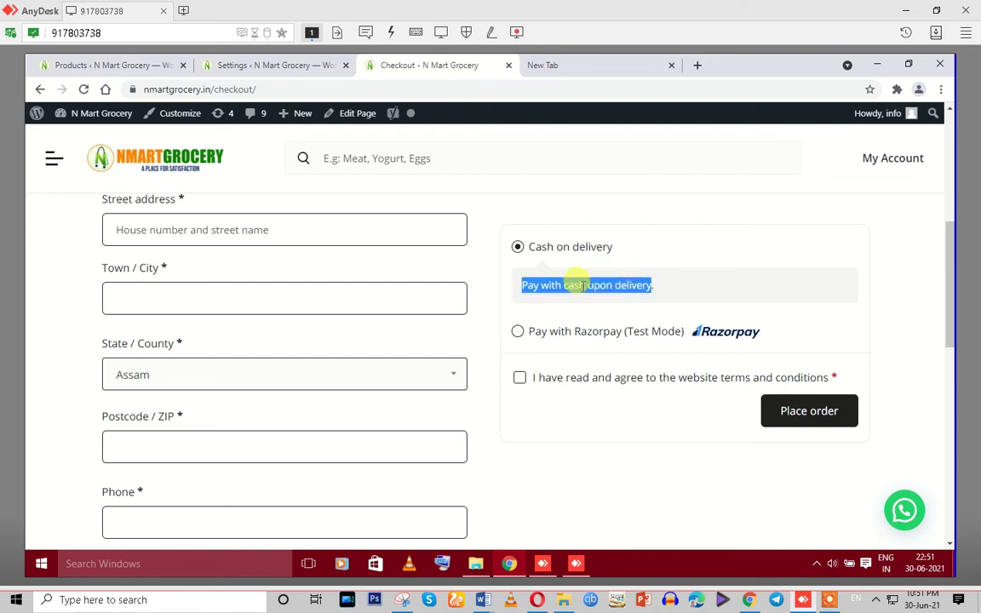
click(518, 333)
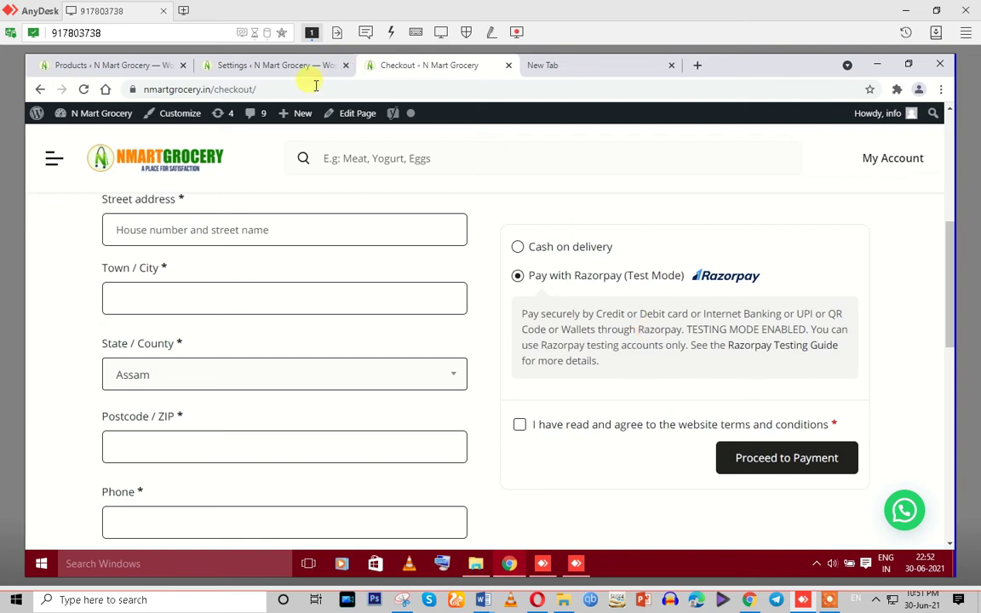
Return to the TeraWallet settings and save the General settings with both recharge gateways allowed.
click(245, 65)
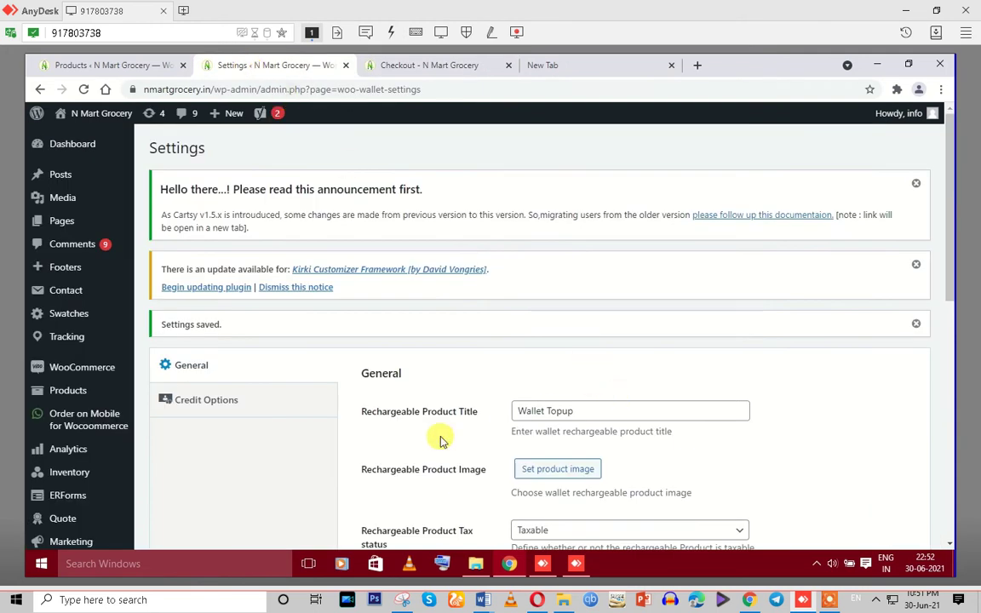
scroll(445, 467, down, 10)
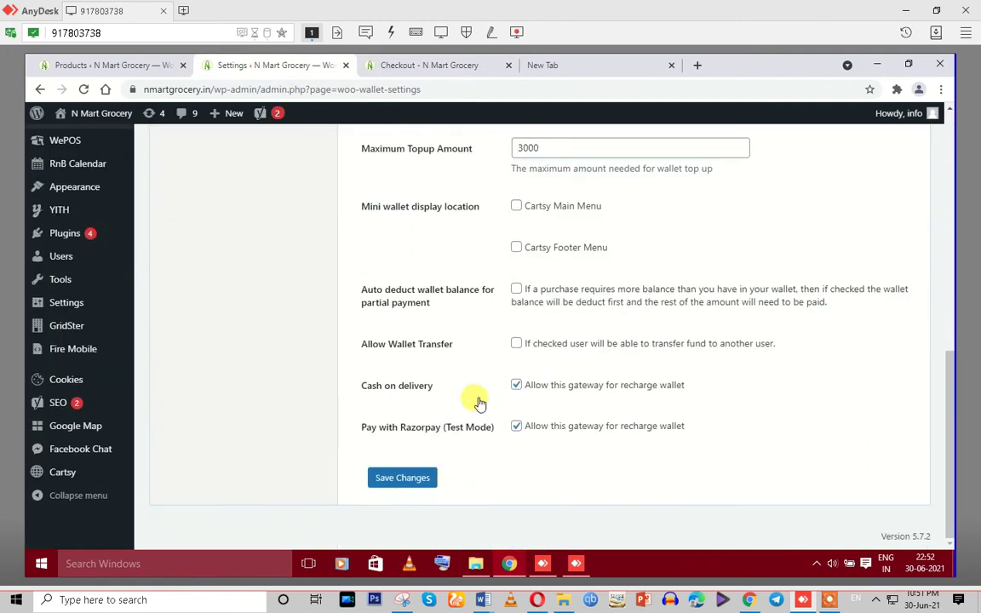
click(405, 479)
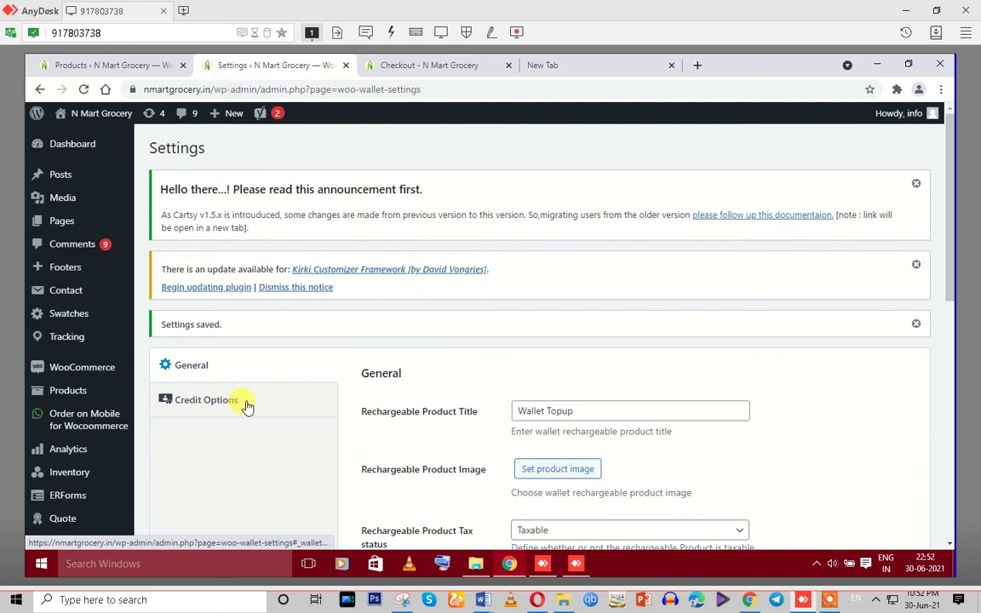
Look over the Credit Options of the wallet settings and set the Cashback Amount to 00.
click(227, 405)
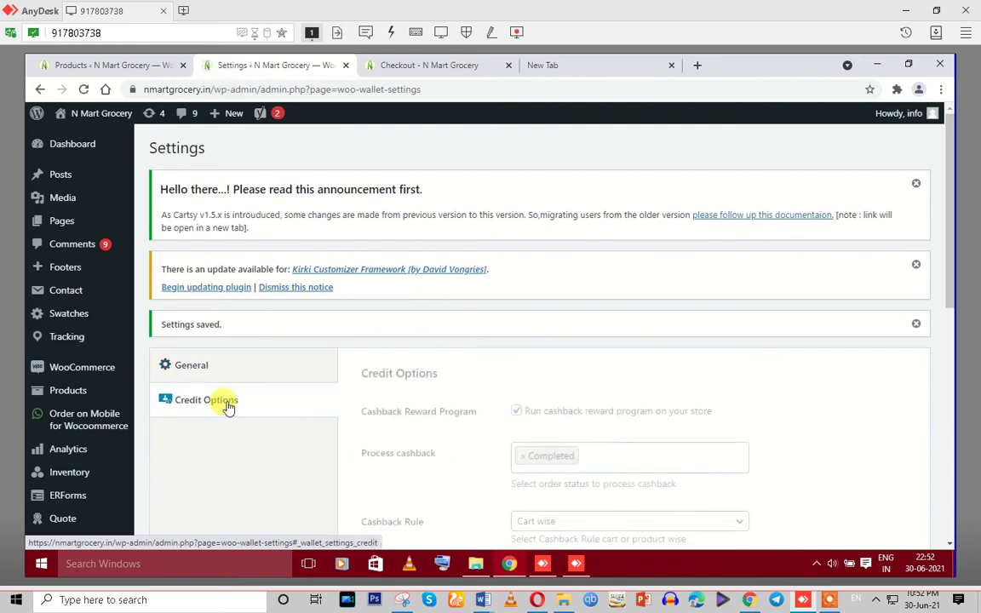
scroll(643, 418, down, 10)
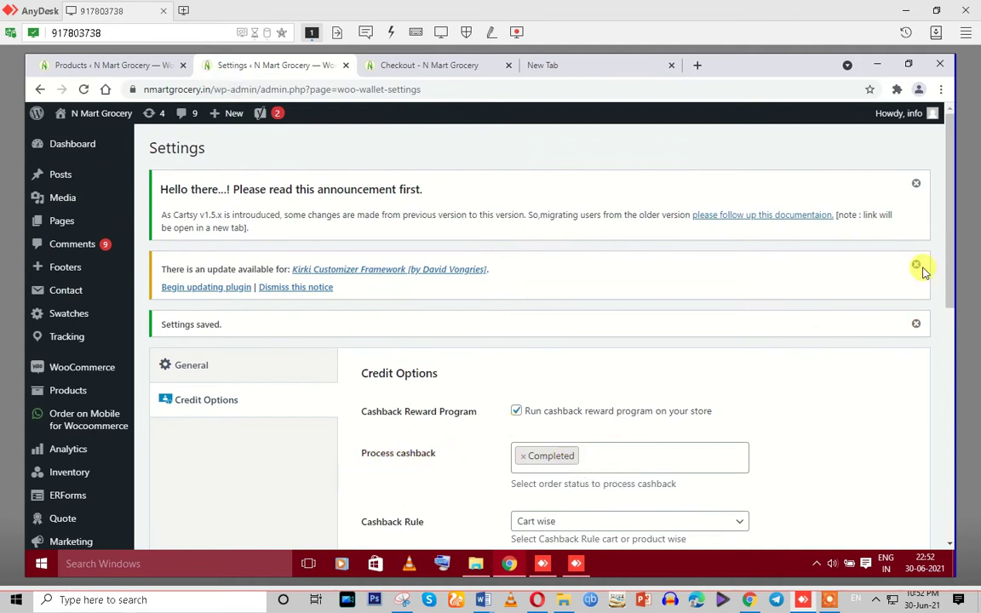
drag(950, 279, 955, 335)
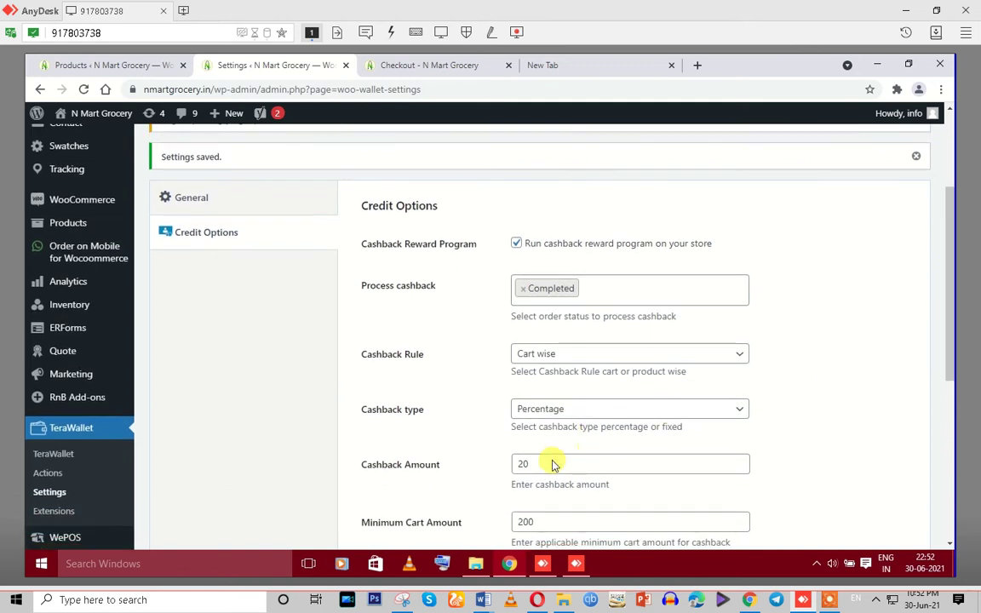
drag(537, 466, 481, 472)
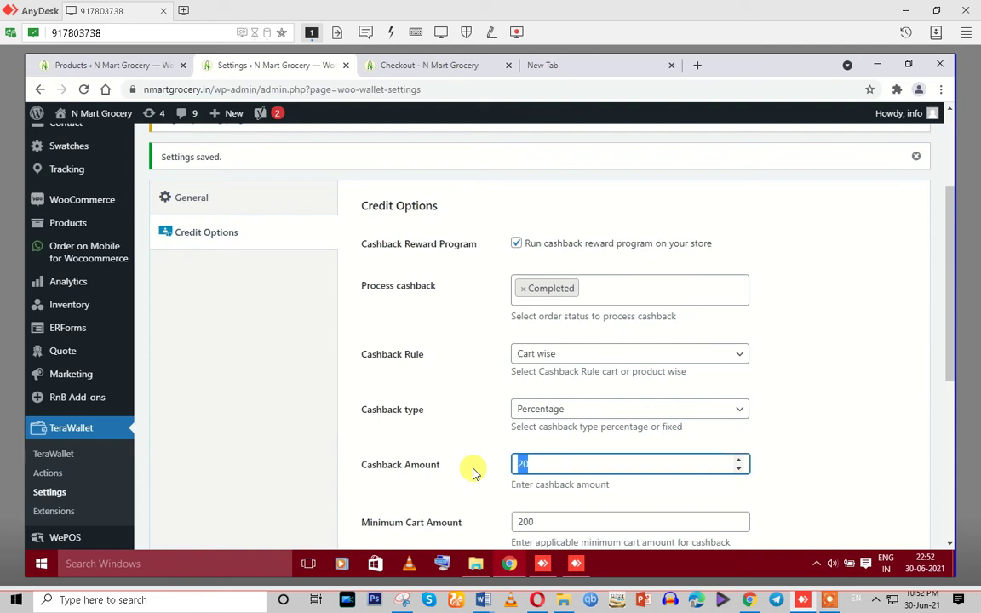
text(00)
Switch the Cashback Reward Program off and back on, and set the Cashback Amount to 10.
click(516, 245)
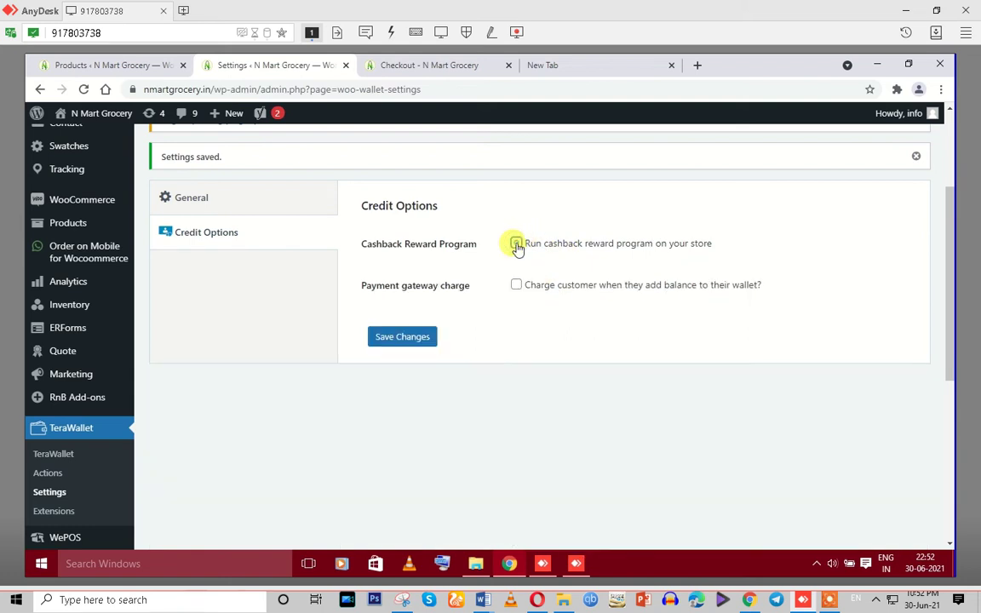
click(516, 244)
double_click(515, 463)
key(BackSpace)
text(10)
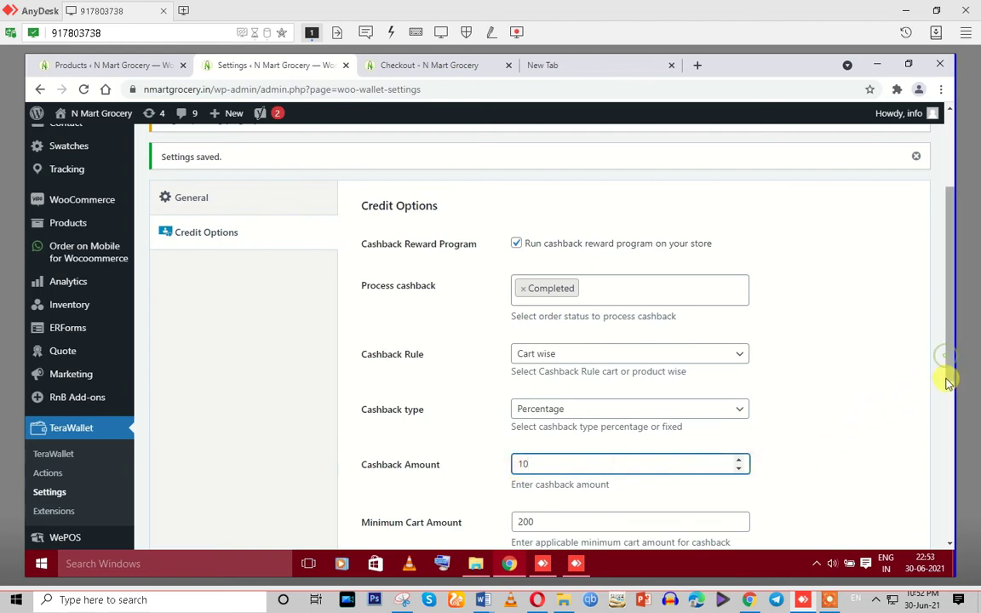
Review the minimum cart and maximum cashback amounts, and change the Cashback type to Fixed.
drag(941, 355, 947, 383)
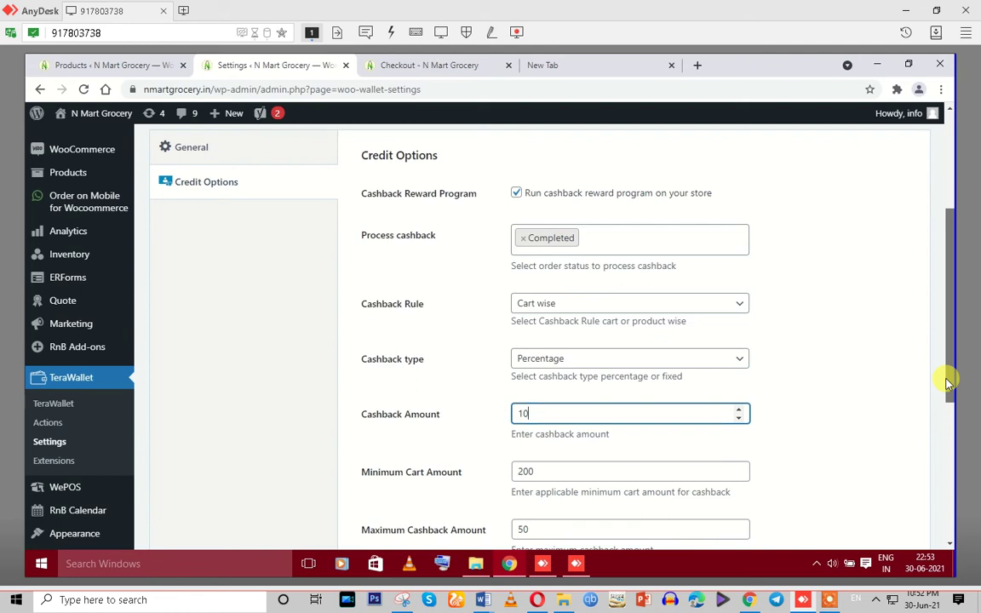
drag(948, 382, 946, 392)
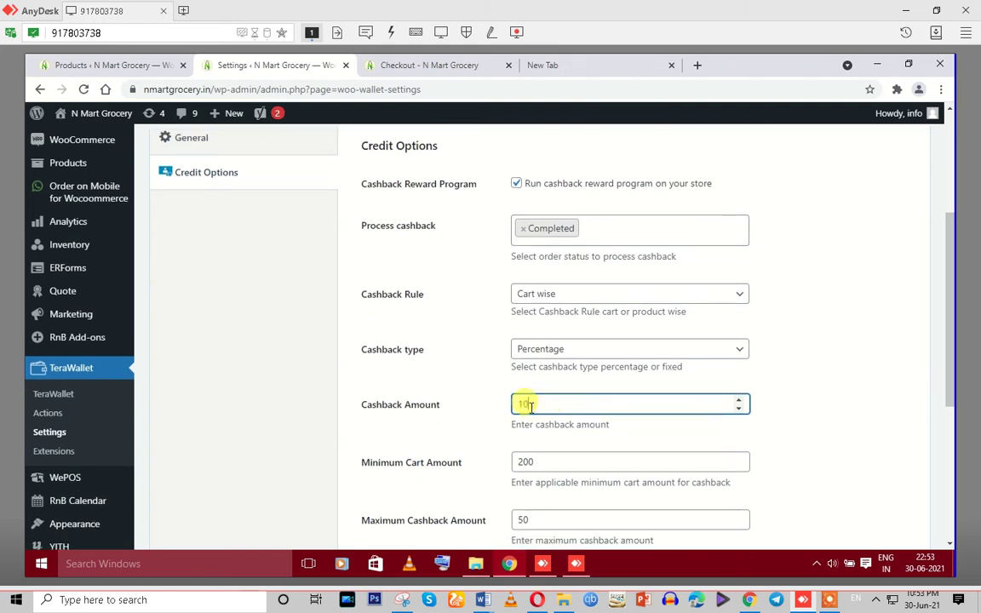
click(541, 461)
drag(954, 386, 953, 416)
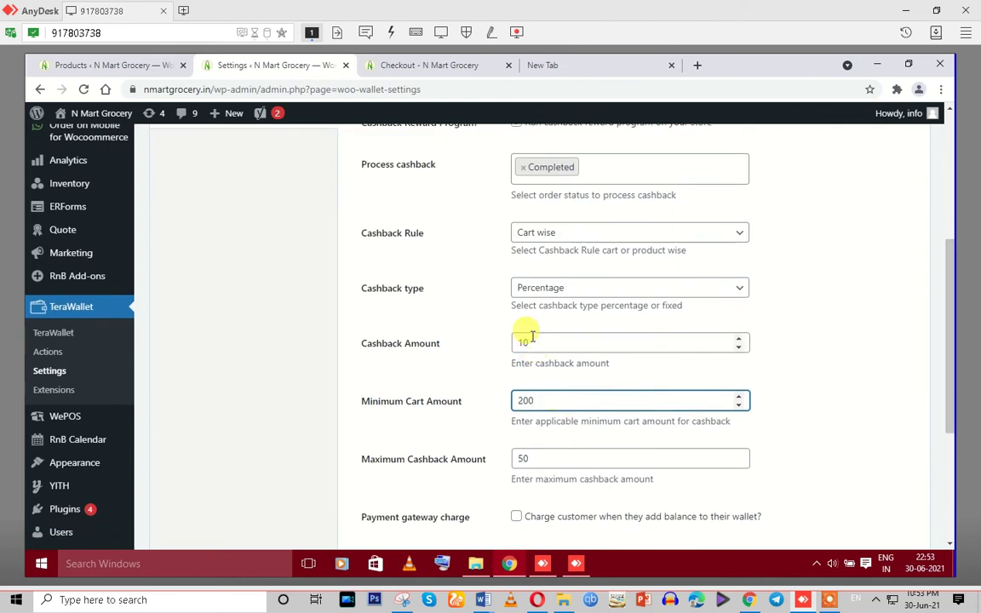
click(553, 292)
click(530, 332)
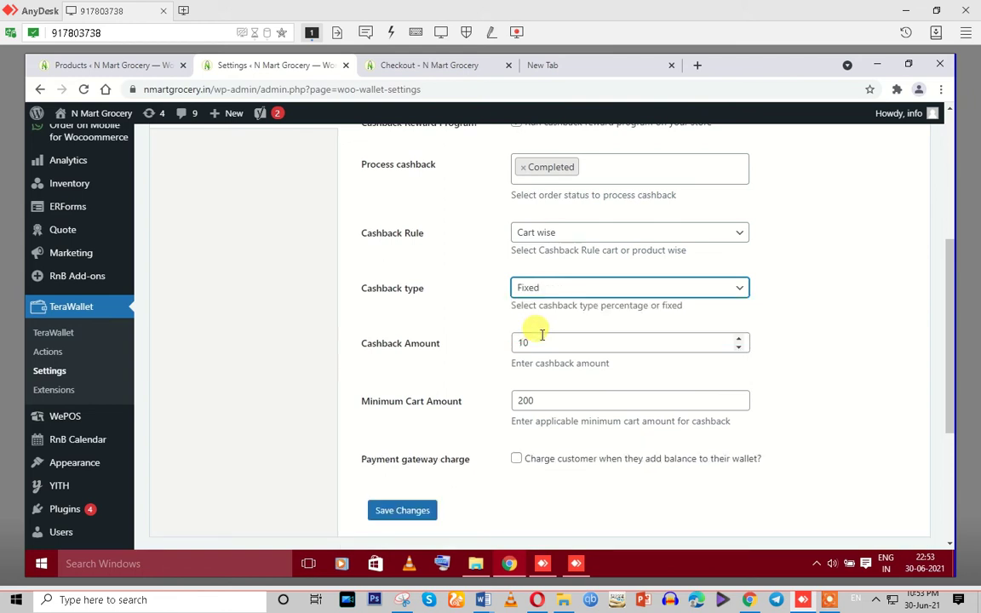
click(543, 399)
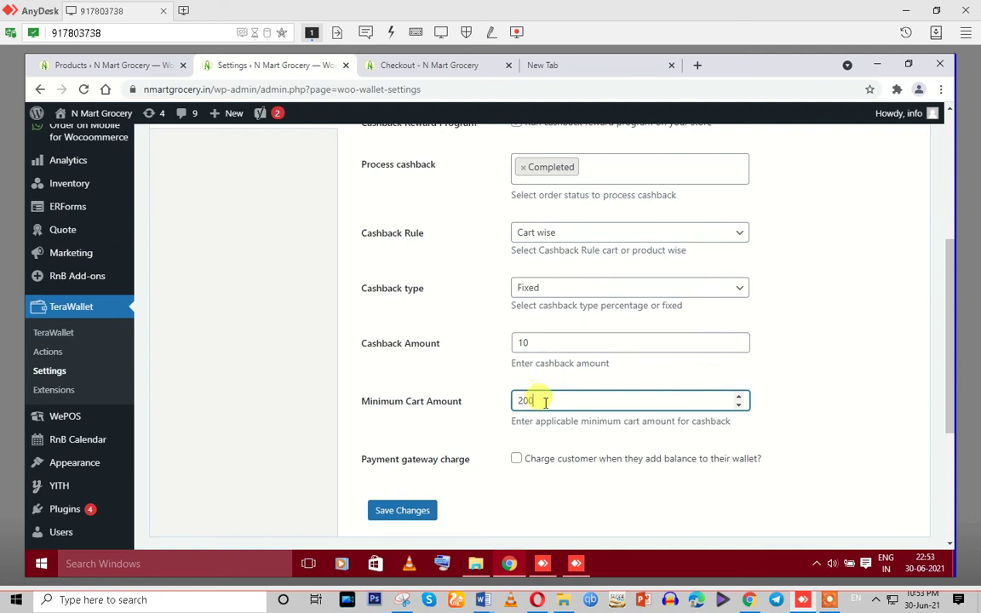
Briefly toggle the Payment gateway charge, disable the Cashback Reward Program, and save the Credit Options.
click(516, 461)
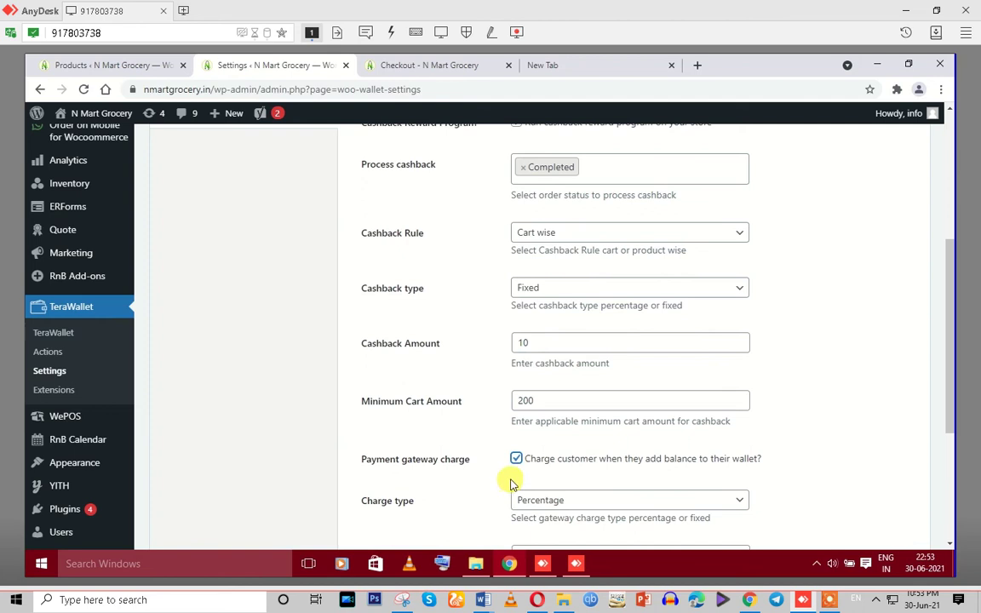
click(517, 459)
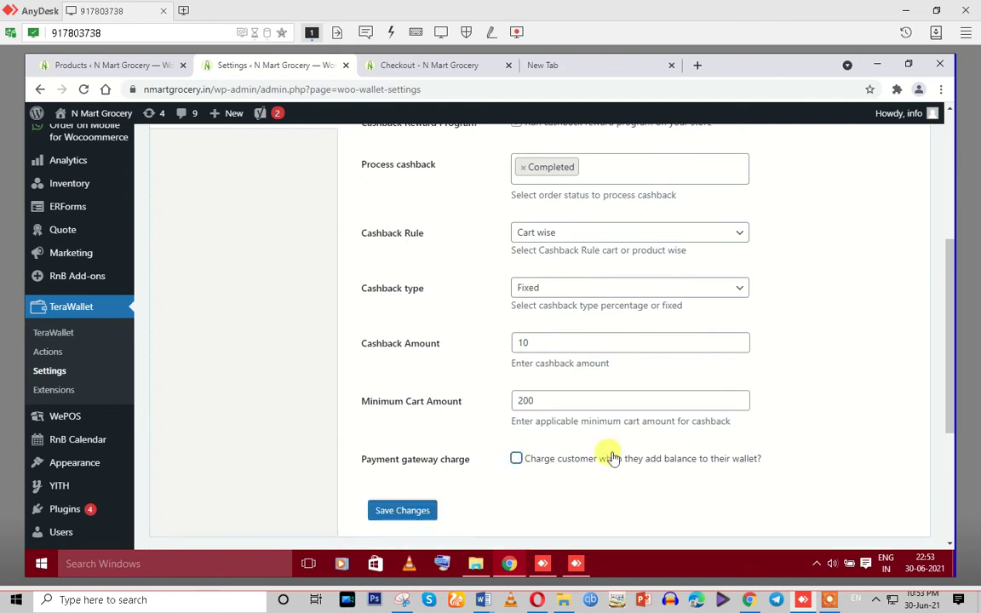
drag(946, 394, 957, 265)
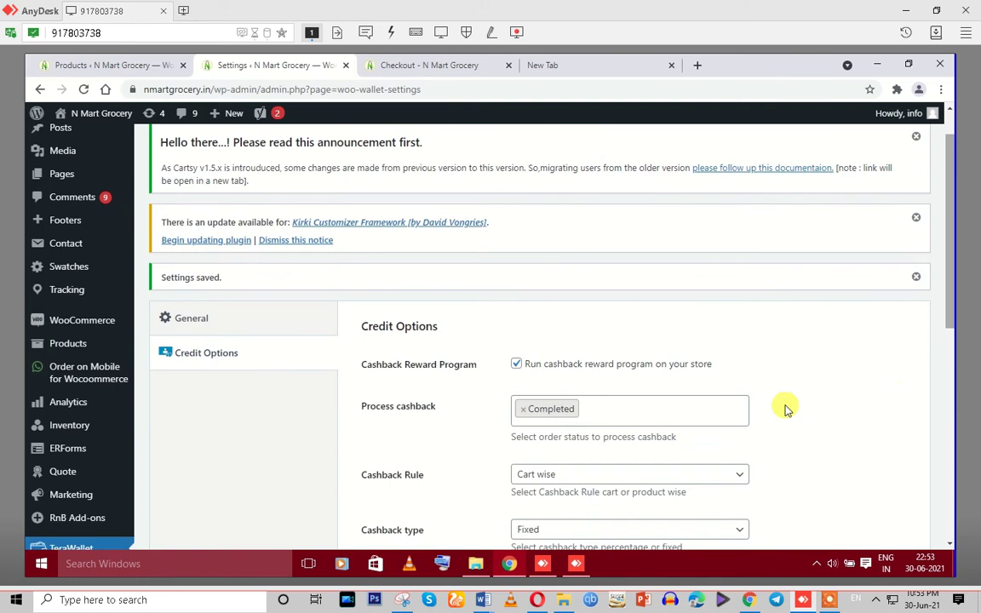
click(515, 365)
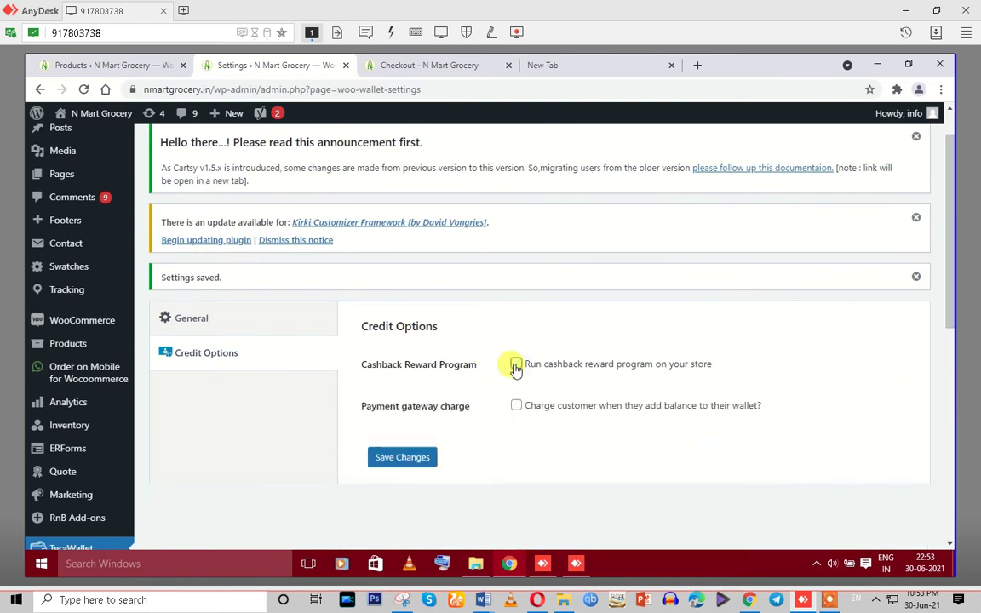
click(404, 460)
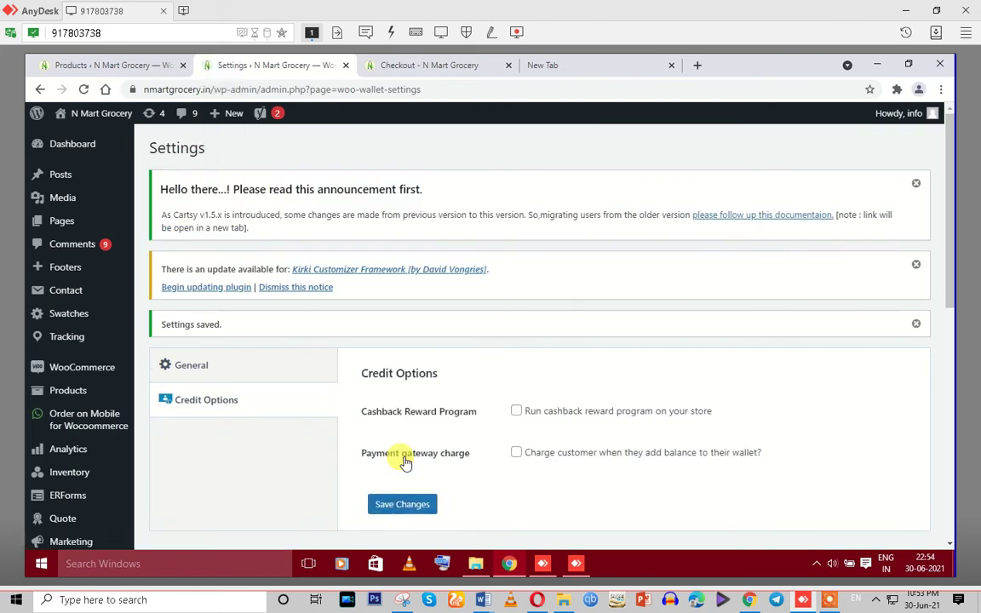
Enable the Payment gateway charge to view its charge options, disable it again, and save the settings.
click(517, 452)
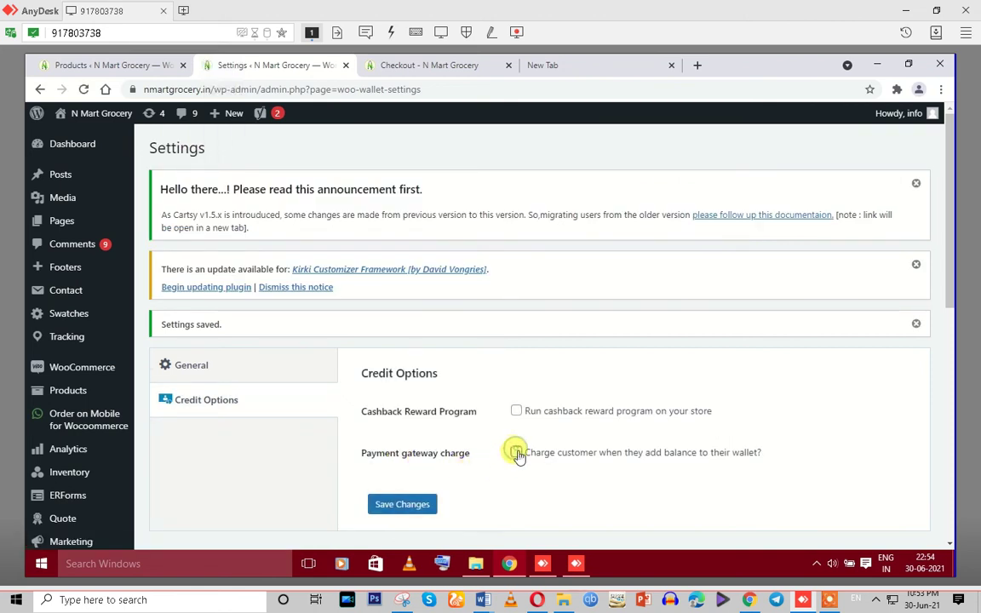
scroll(502, 487, down, 10)
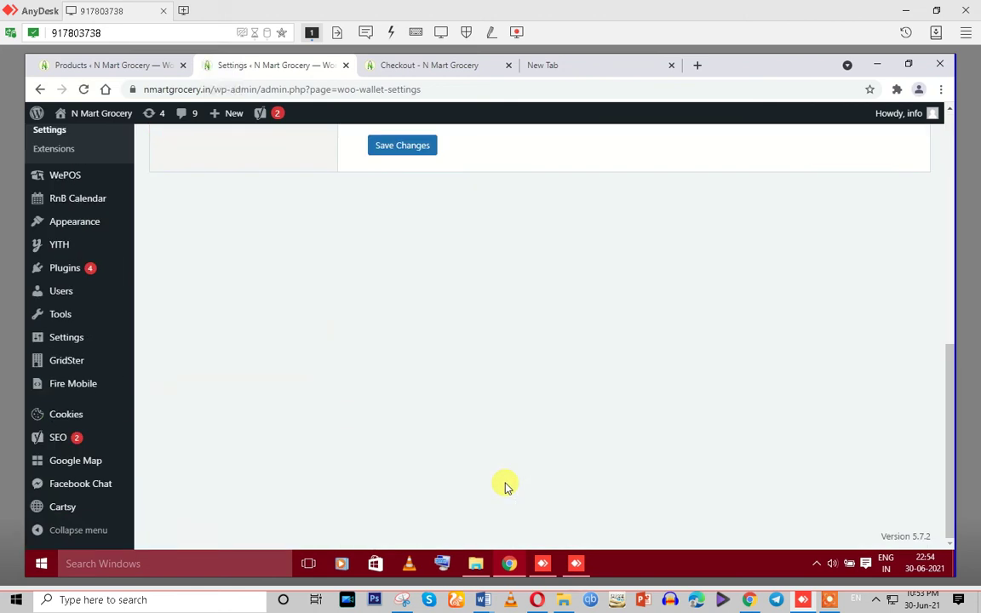
scroll(504, 486, up, 10)
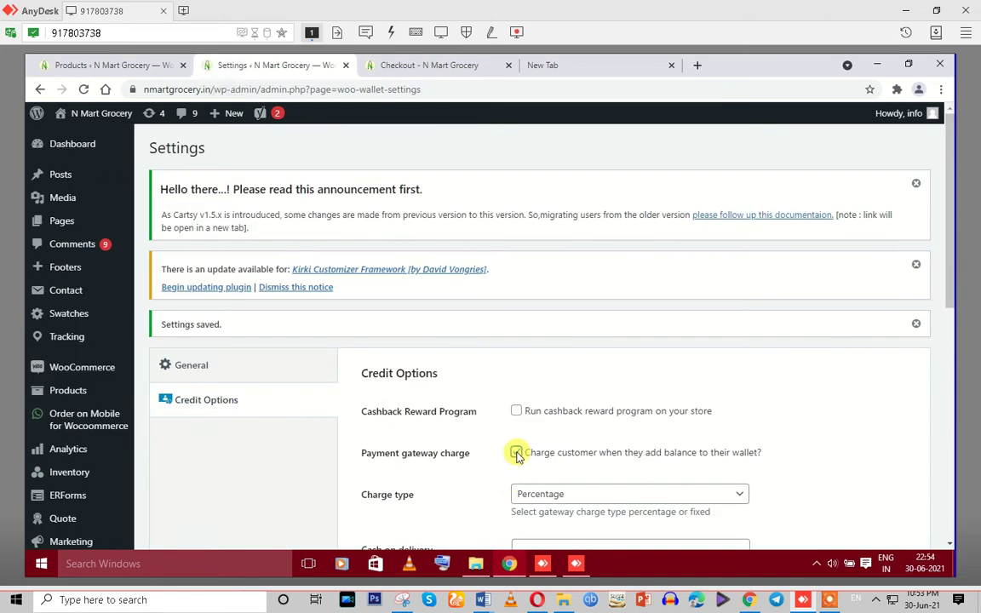
click(516, 453)
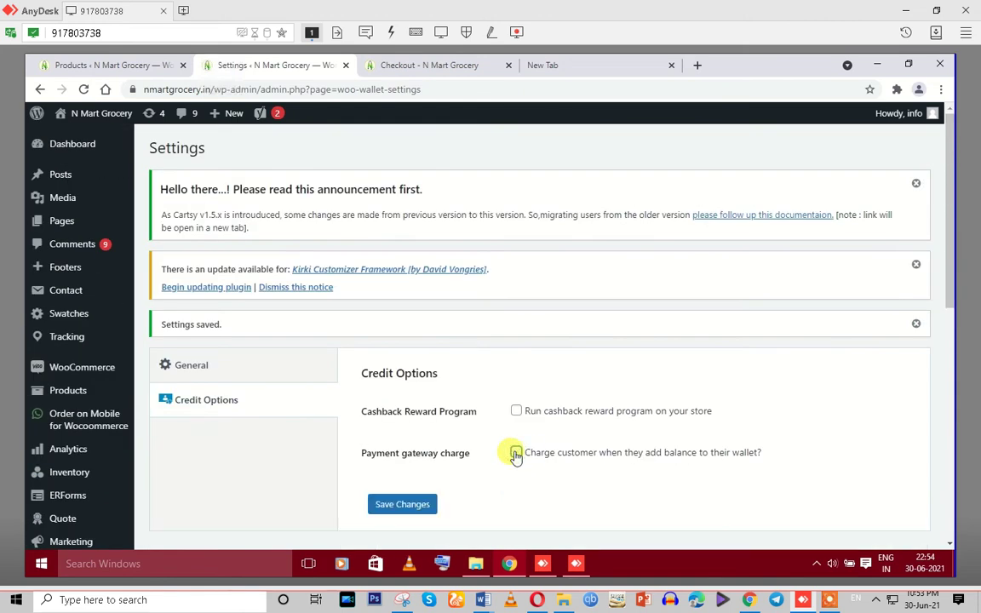
click(402, 504)
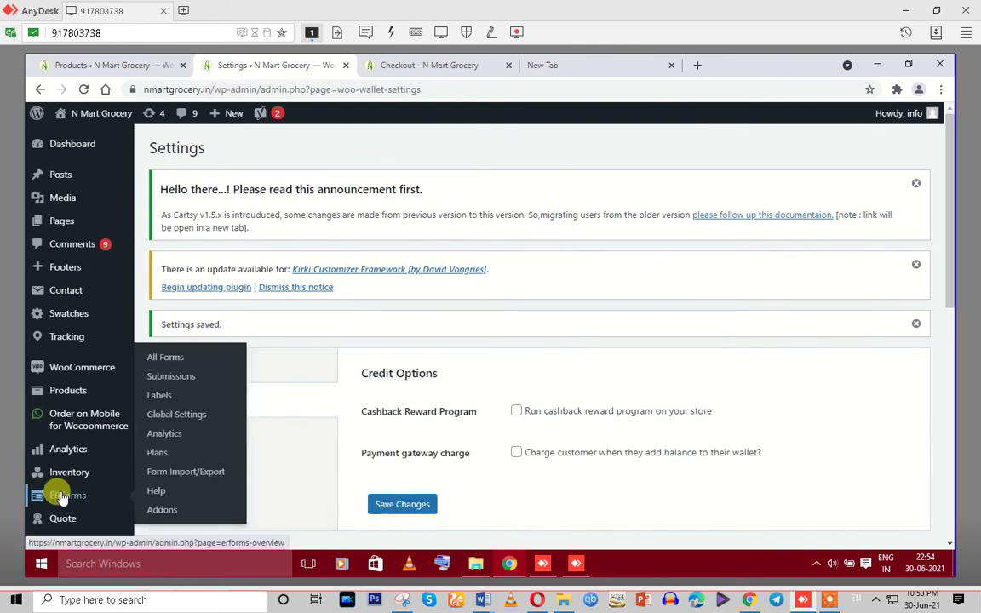
Open TeraWallet's wallet actions page and examine the listed actions, including WooCommerce product review and Daily visits.
scroll(109, 477, down, 1)
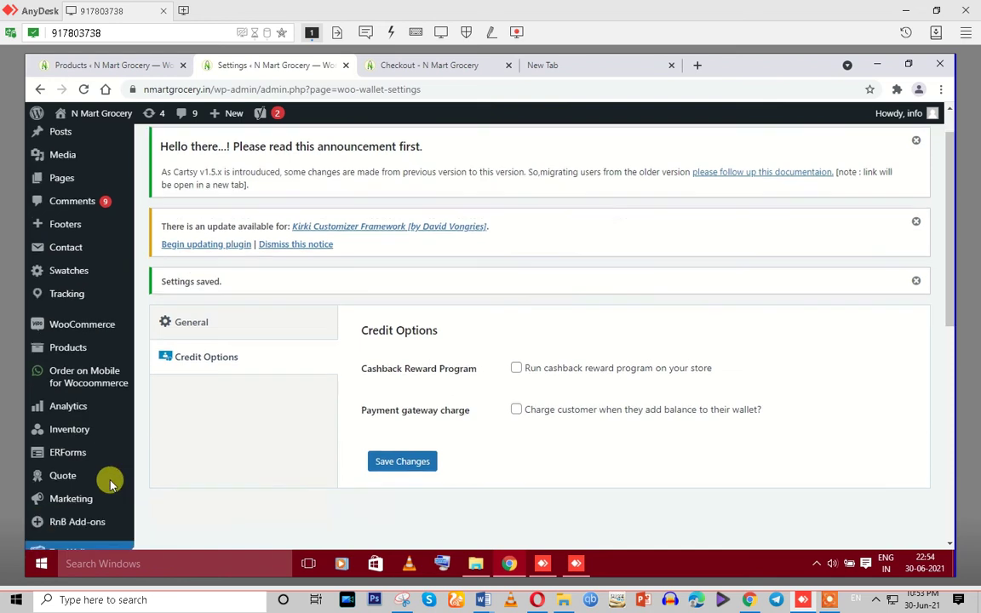
scroll(120, 477, up, 1)
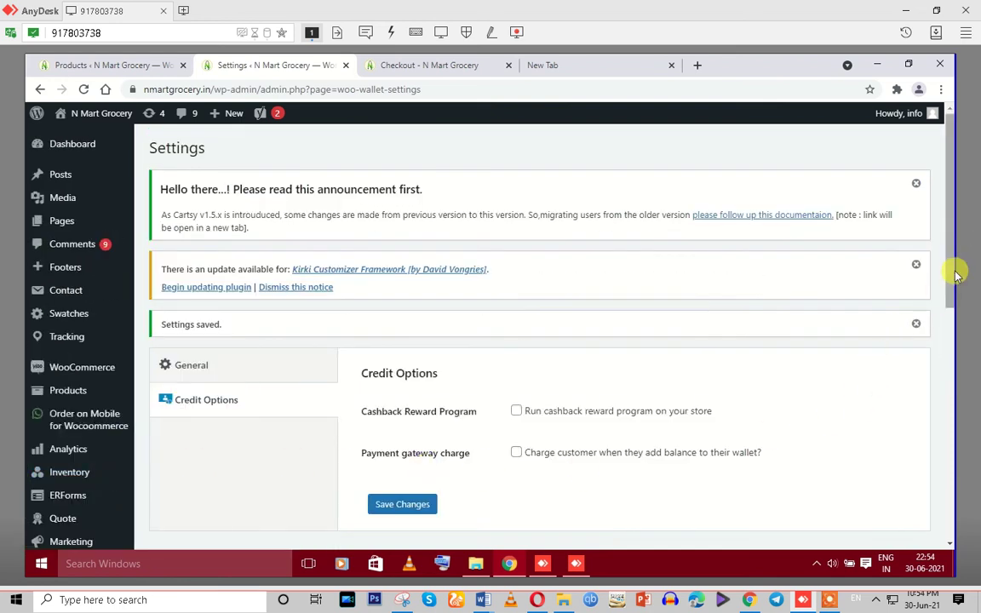
drag(957, 271, 959, 368)
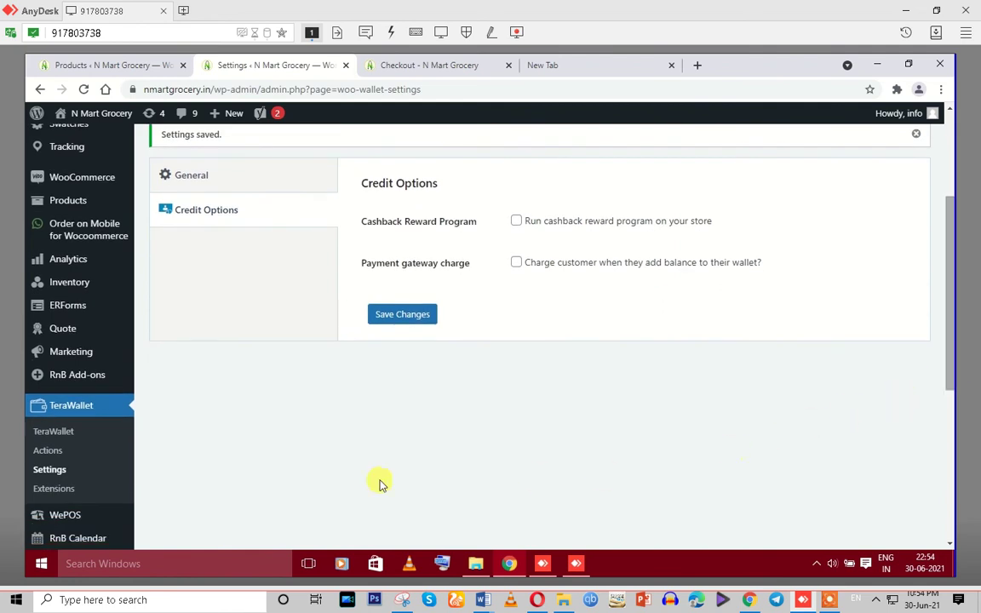
click(53, 456)
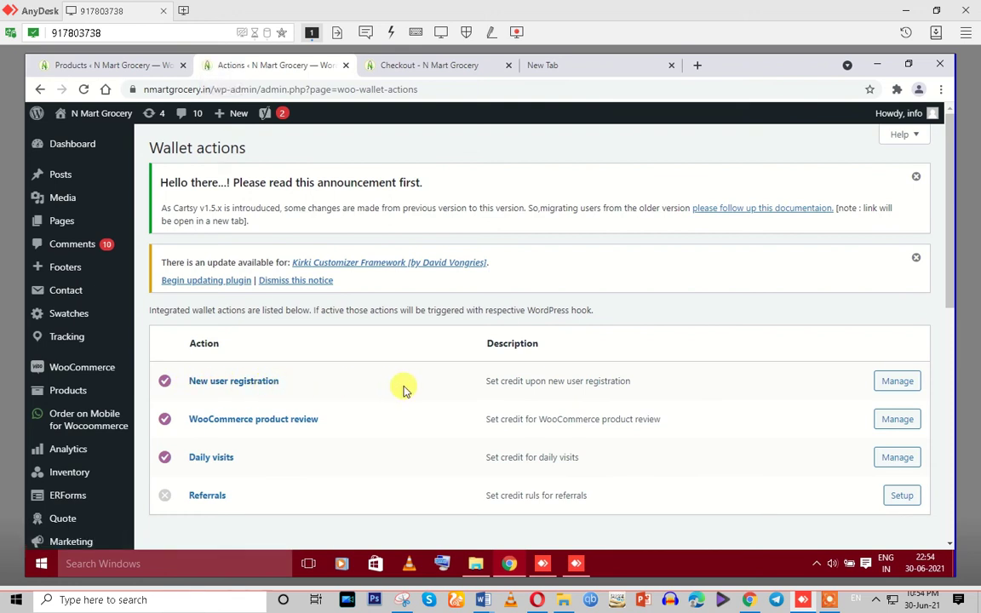
drag(322, 418, 197, 422)
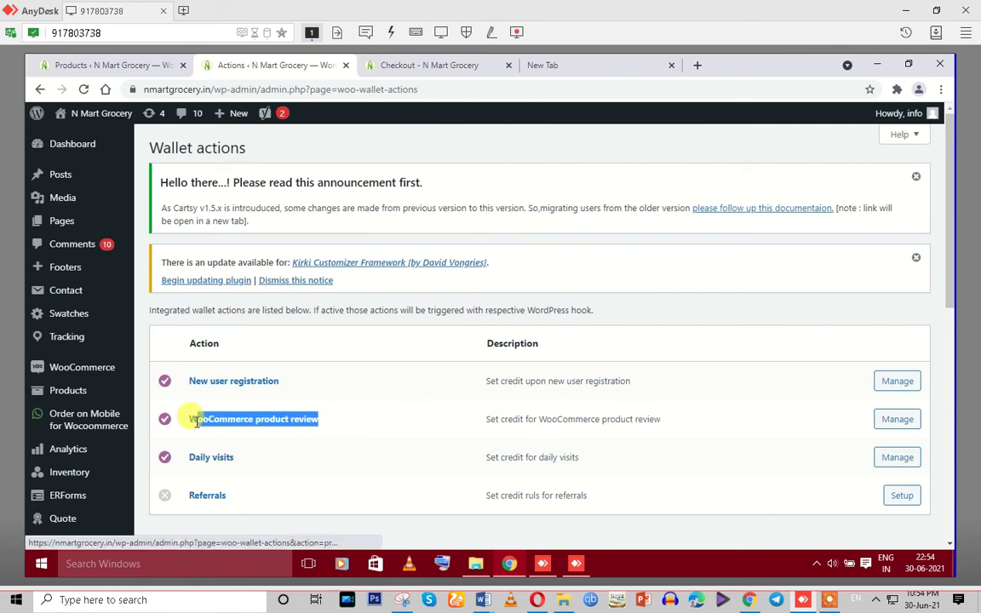
drag(237, 461, 186, 455)
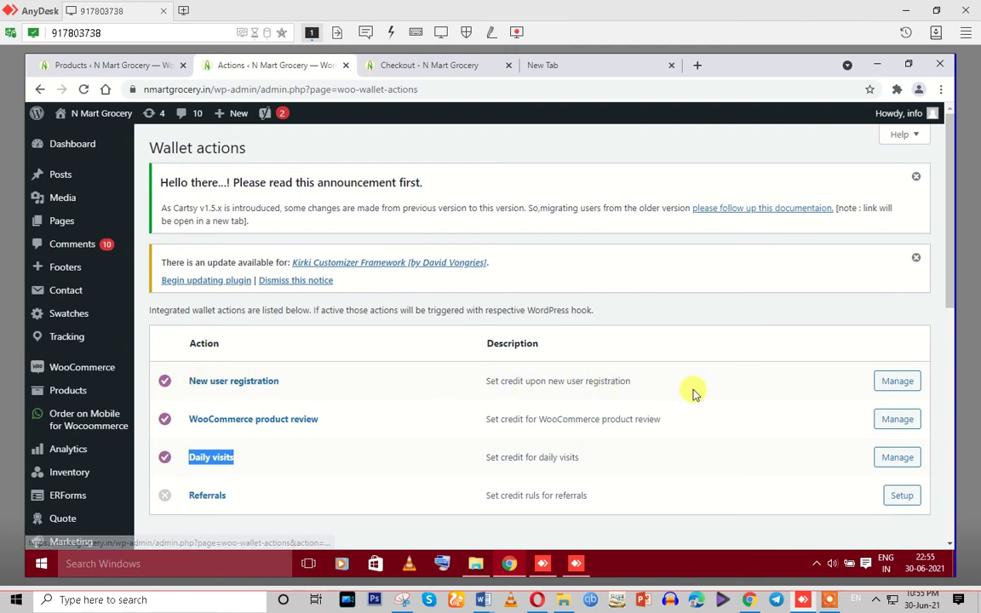
Open the New user registration action, disable auto credit upon user registration, and set its Amount to 00.
click(894, 383)
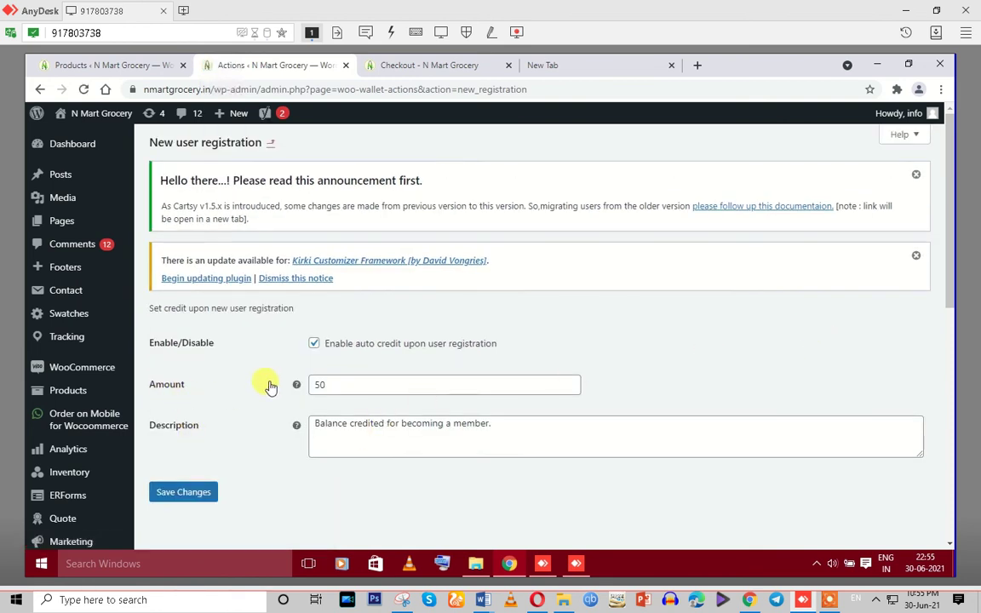
double_click(336, 384)
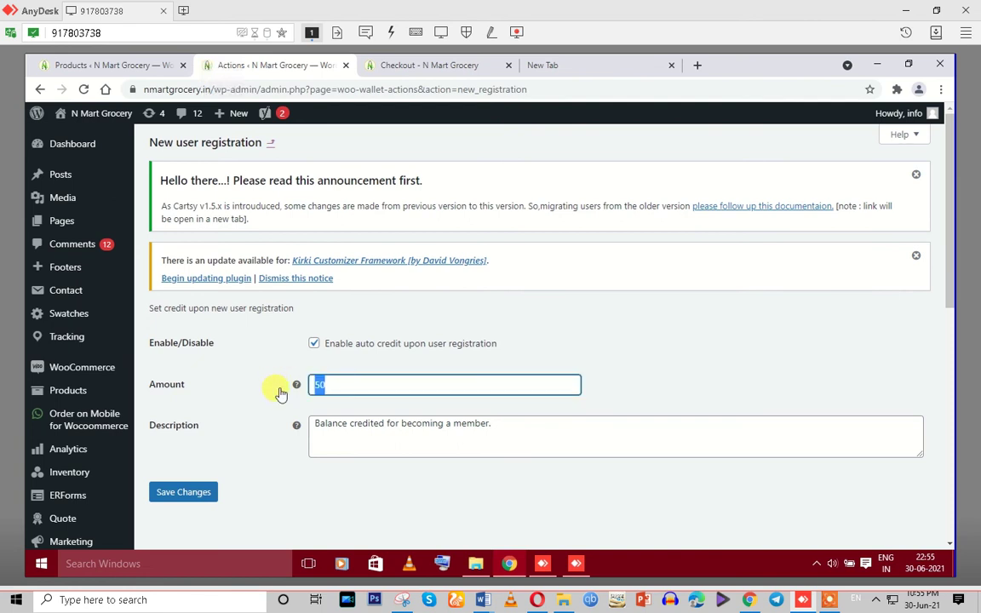
text(10)
click(314, 345)
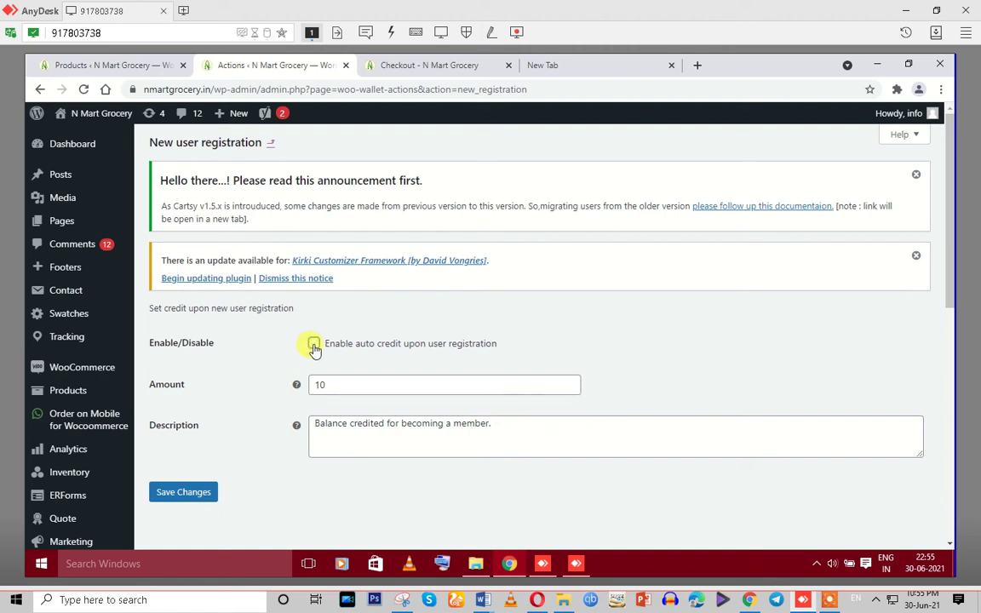
double_click(322, 384)
mouse_move(297, 388)
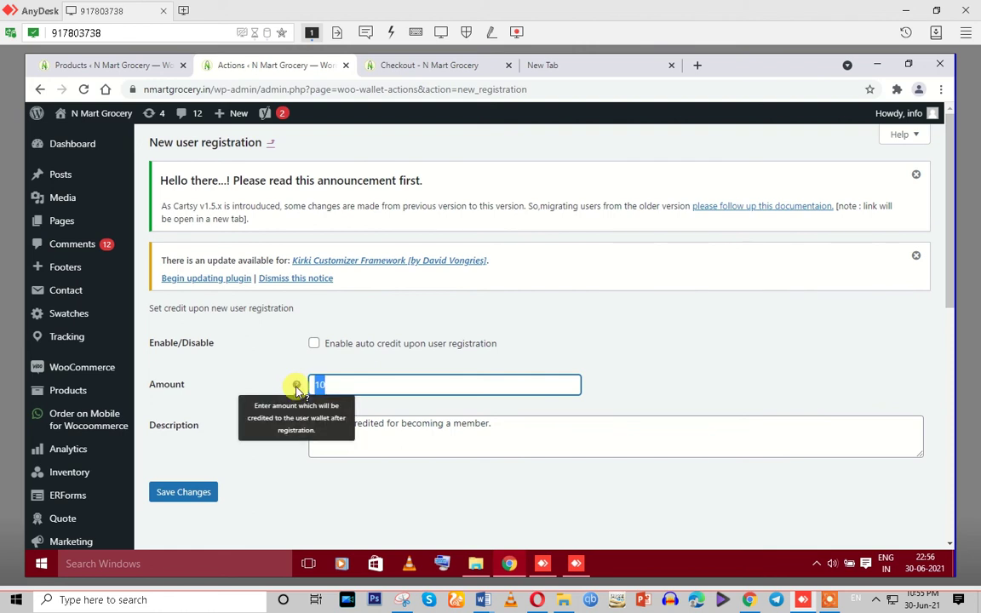
text(00)
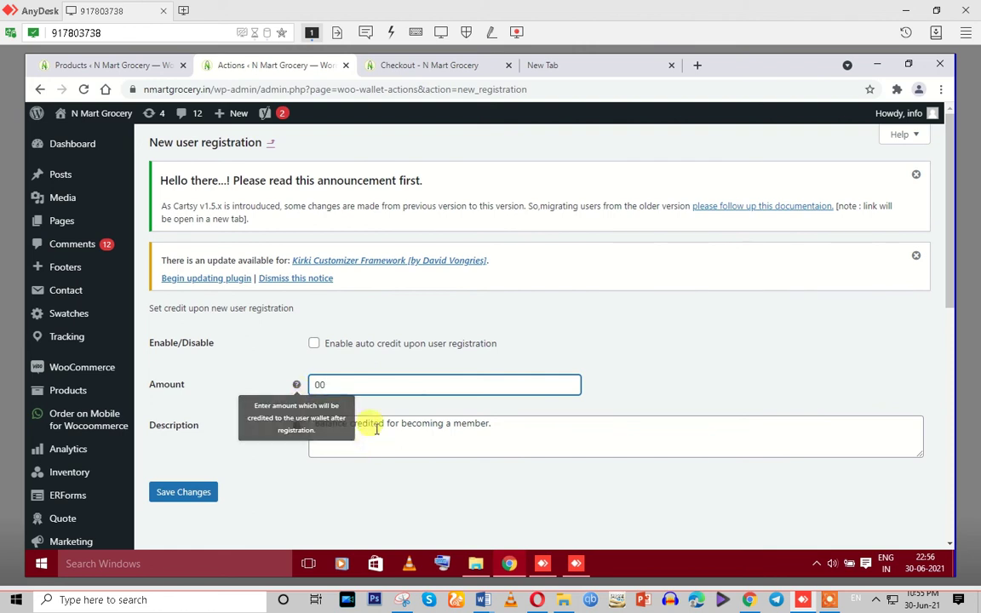
Save the New user registration action's settings and return to the wallet actions list.
click(376, 426)
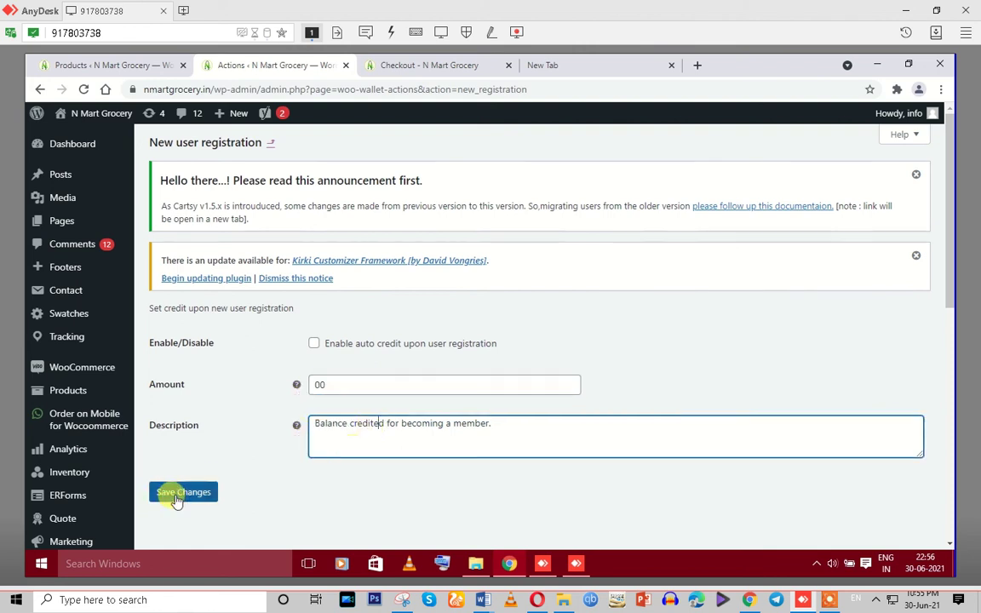
click(176, 496)
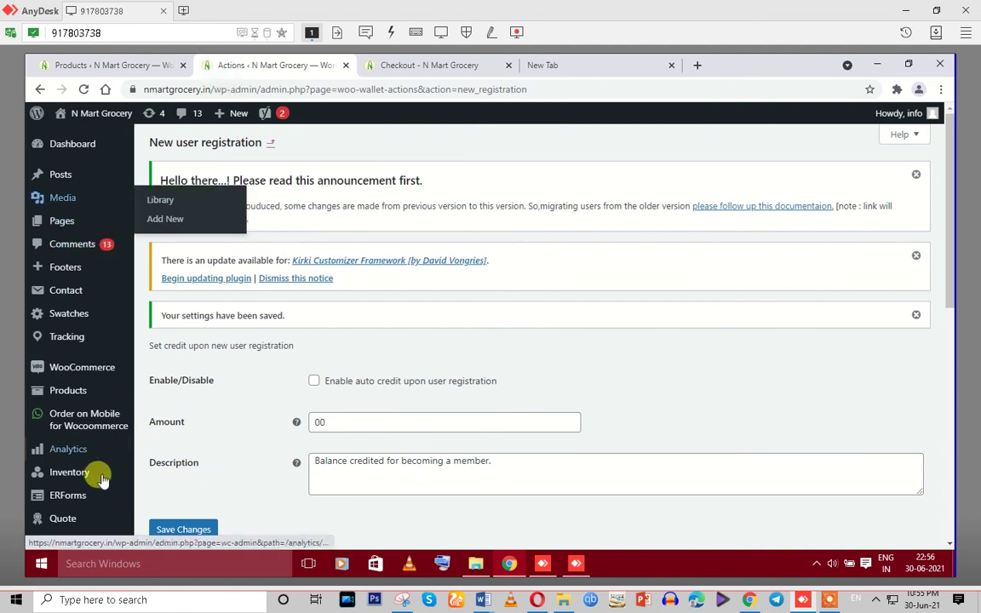
scroll(100, 475, down, 10)
drag(952, 385, 937, 329)
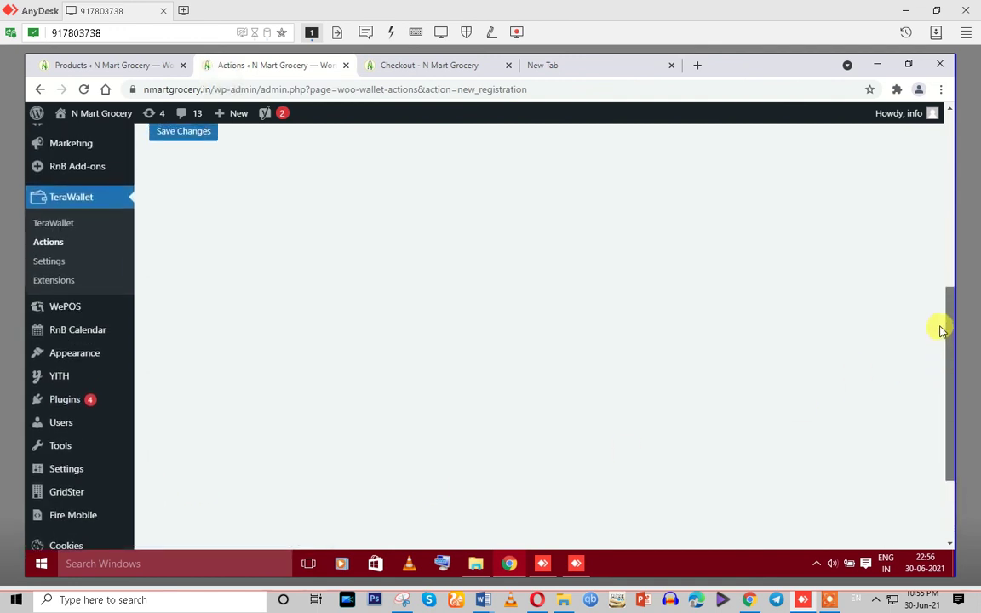
click(48, 262)
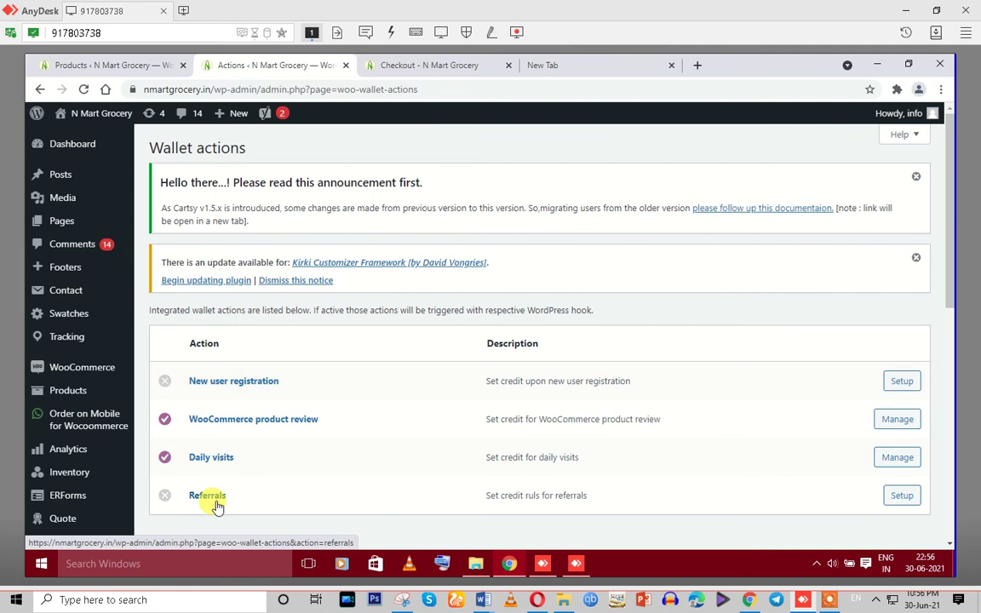
Open the WooCommerce product review action, disable credit for product reviews, and save the changes.
click(890, 421)
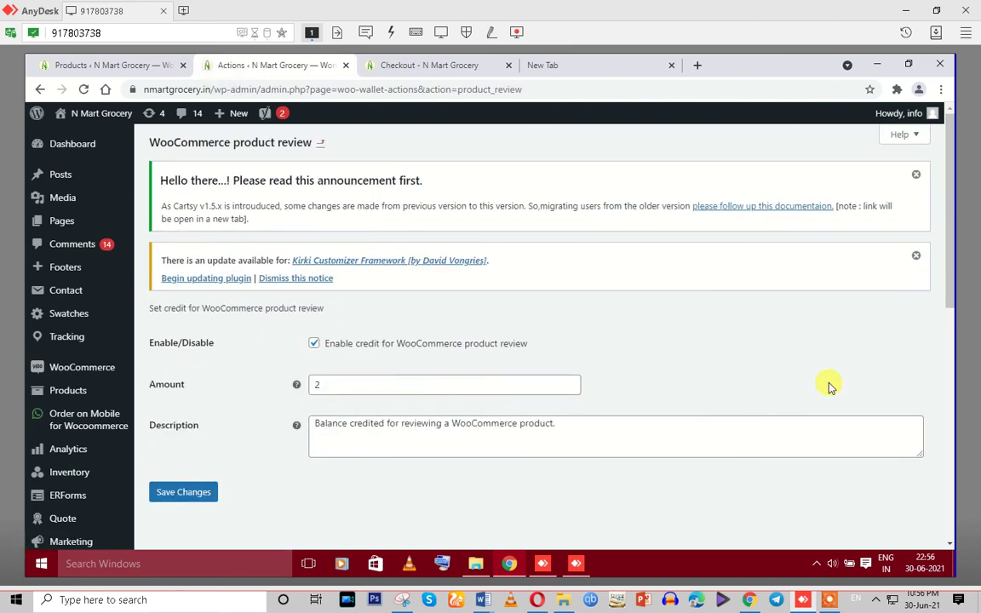
drag(322, 384, 300, 390)
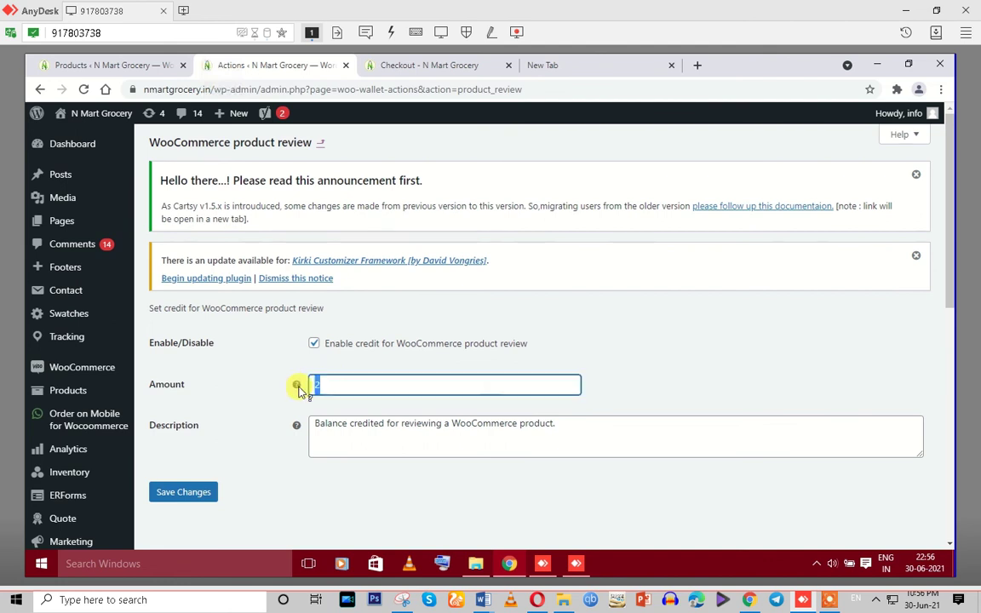
click(313, 344)
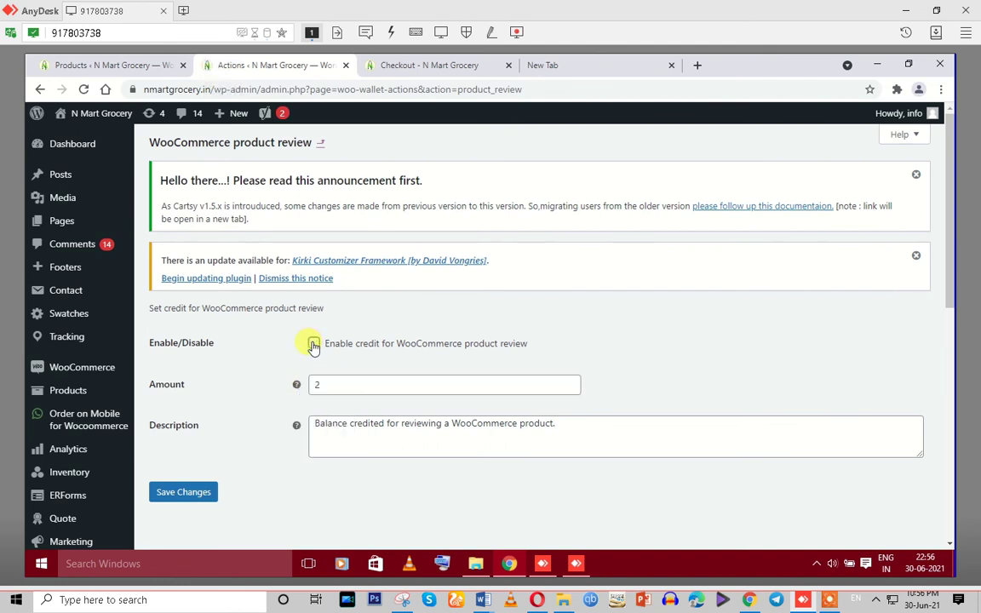
click(179, 496)
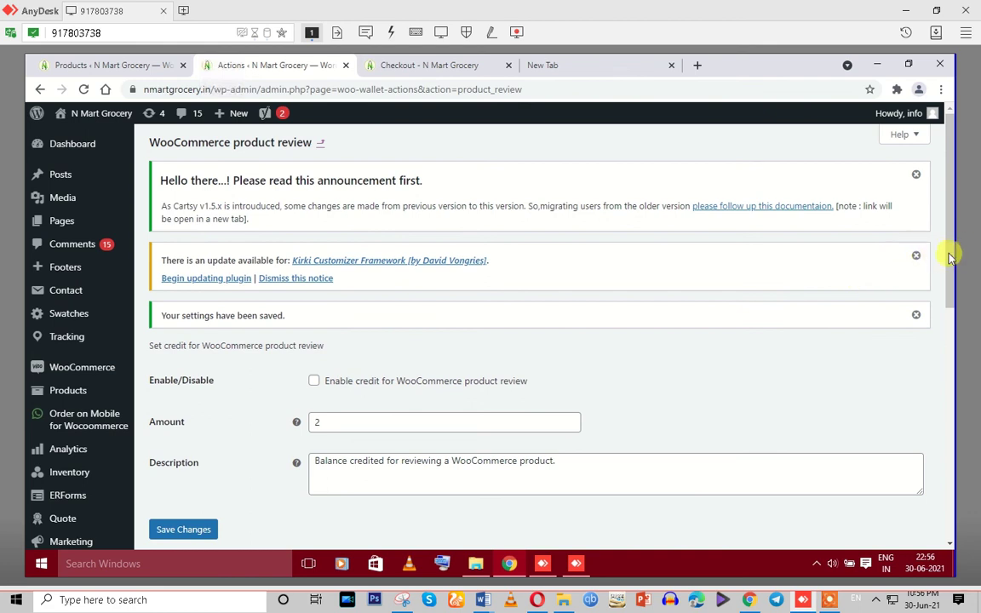
Return to the wallet actions list, disable credit for daily visits in the Daily visits action, and save it.
scroll(951, 290, down, 3)
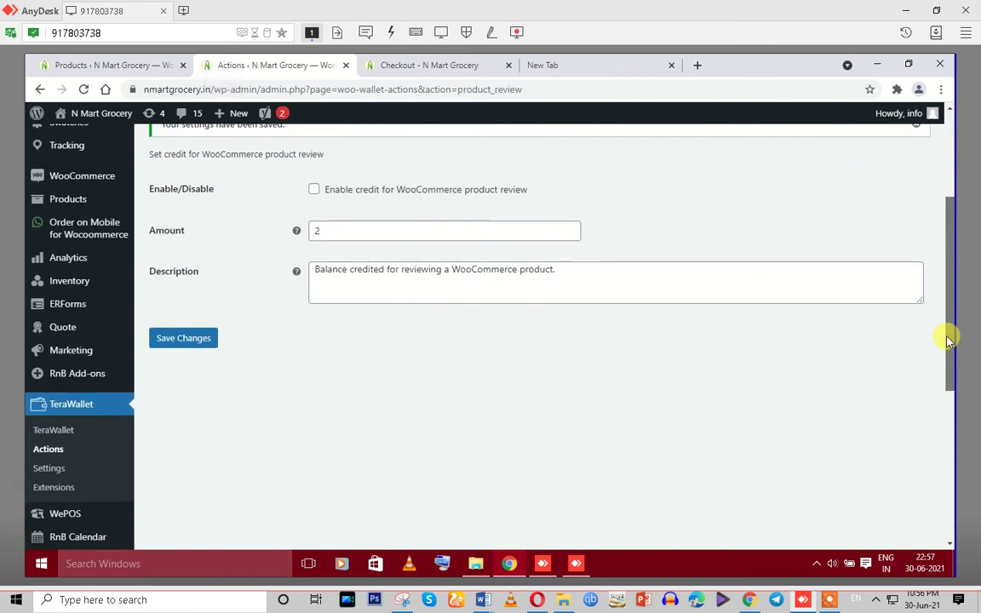
click(48, 450)
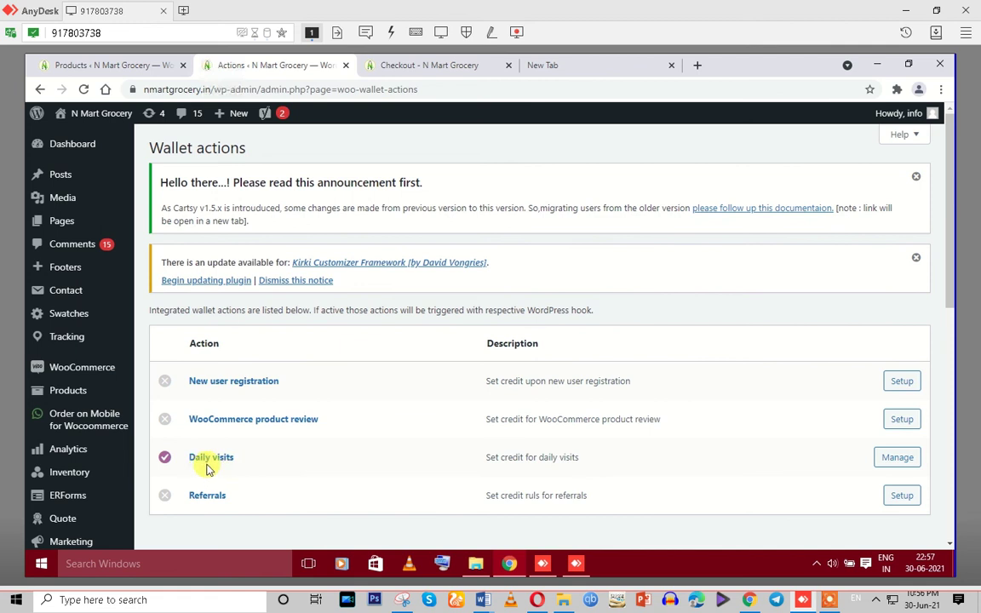
click(891, 460)
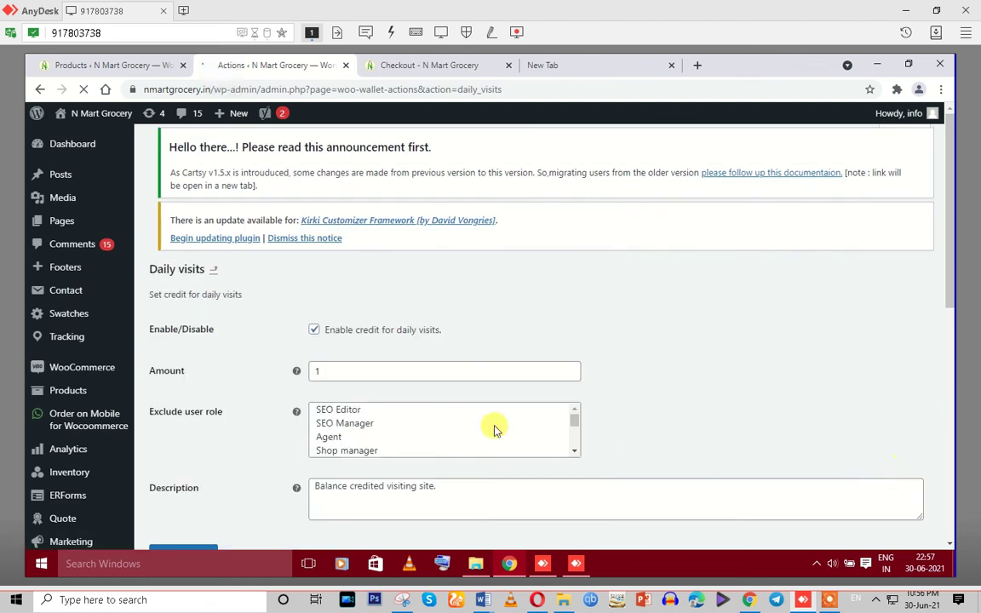
double_click(331, 384)
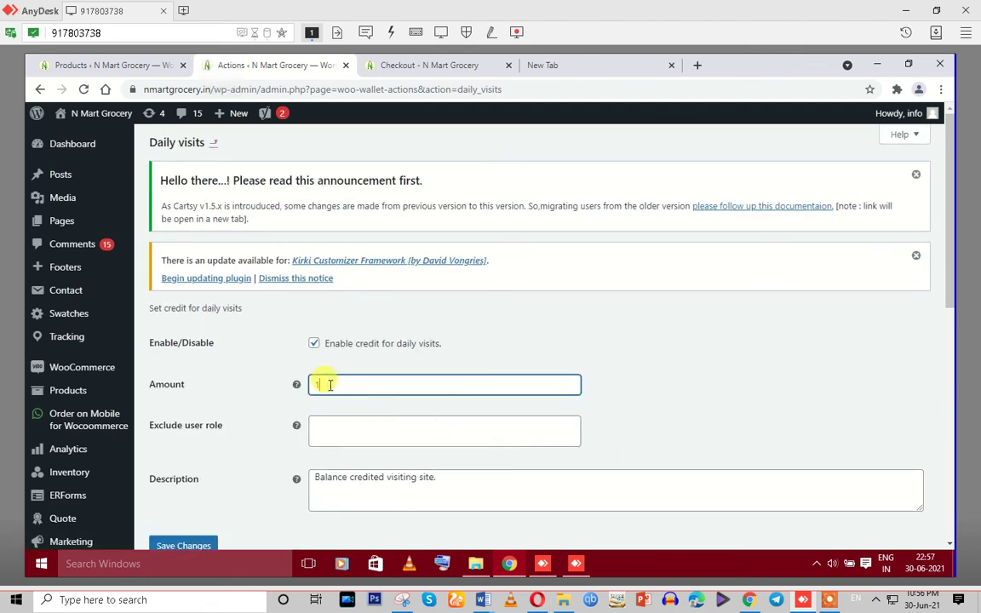
click(314, 343)
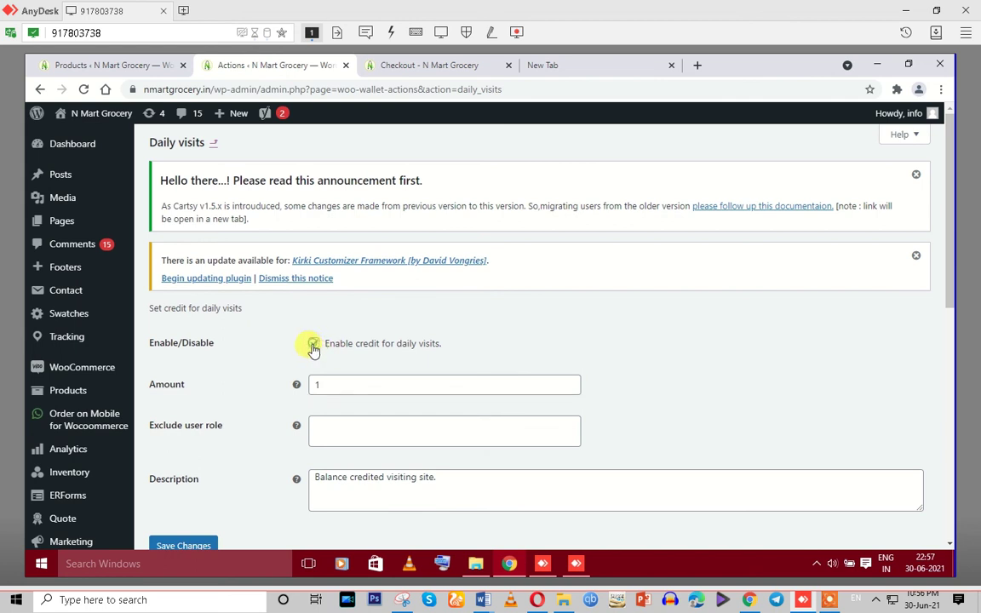
click(180, 543)
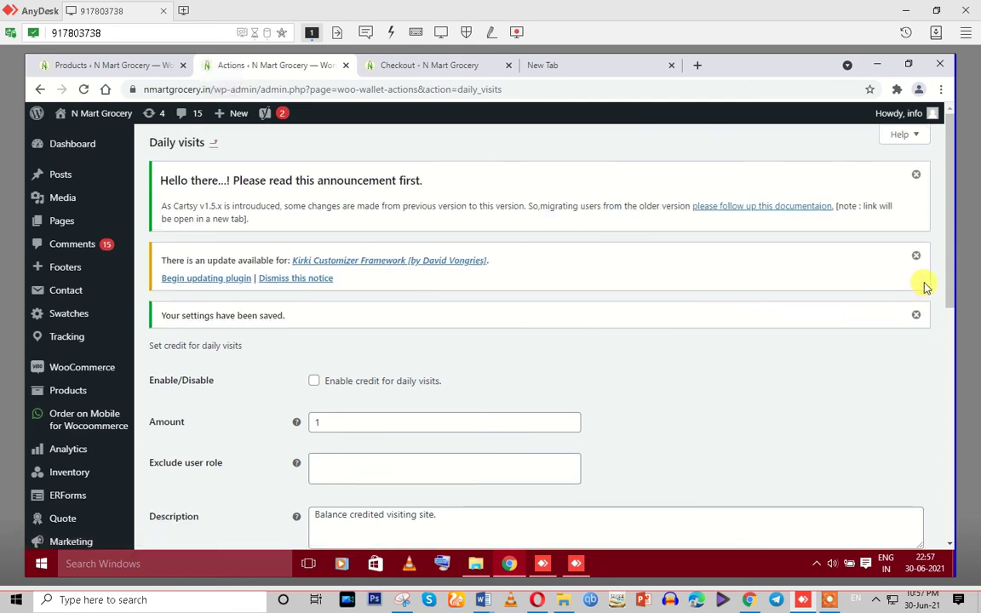
Open TeraWallet's users wallet details and examine the customers' usernames and remaining balances.
drag(948, 279, 948, 343)
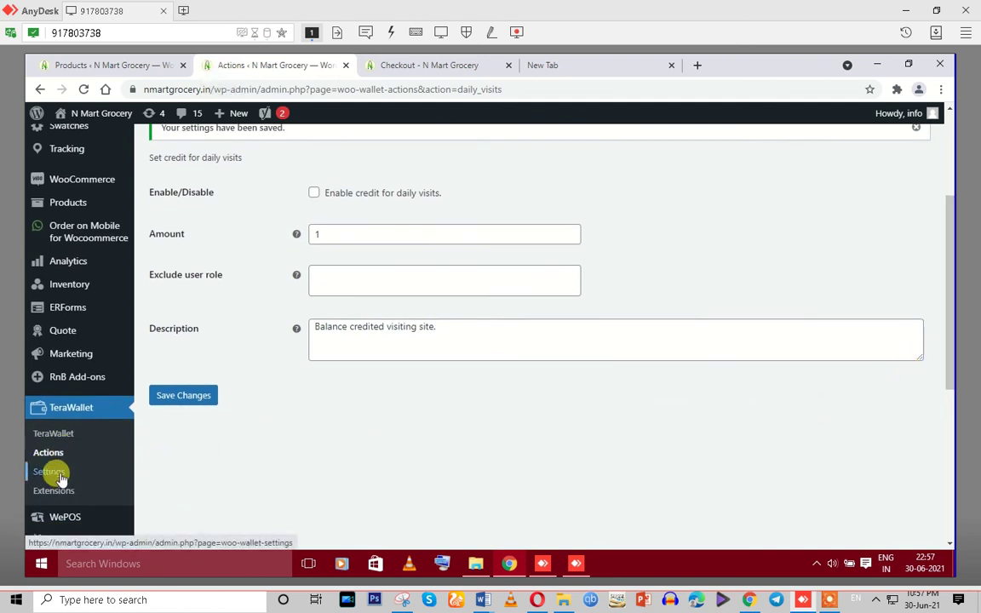
click(51, 436)
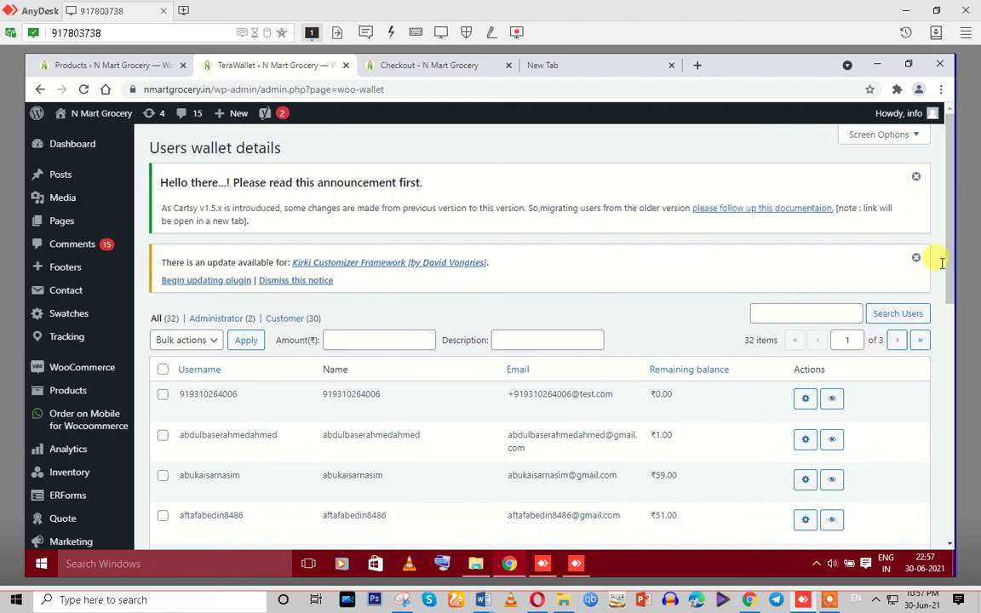
drag(946, 287, 946, 326)
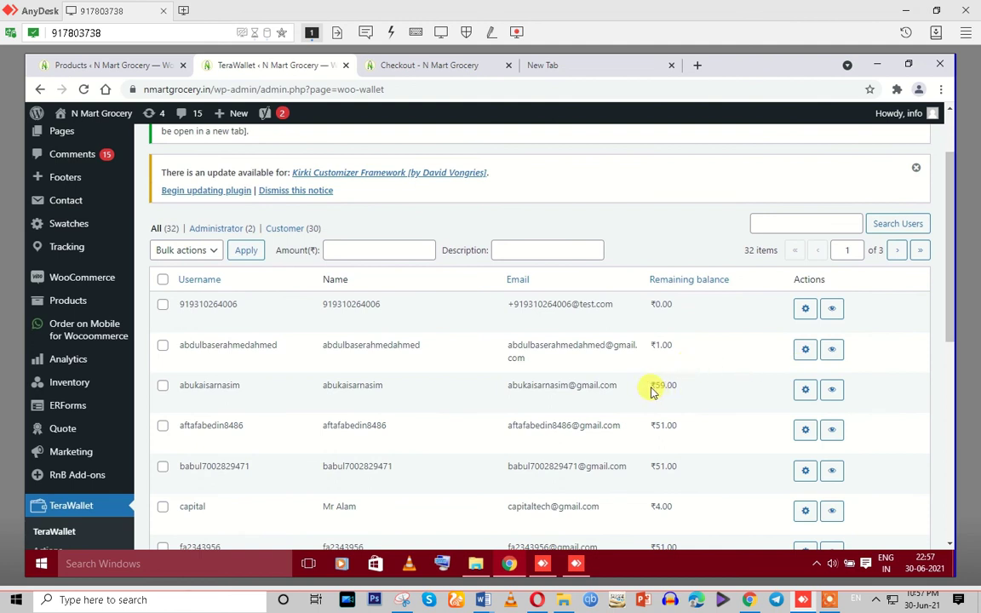
drag(651, 390, 682, 391)
click(220, 304)
double_click(219, 304)
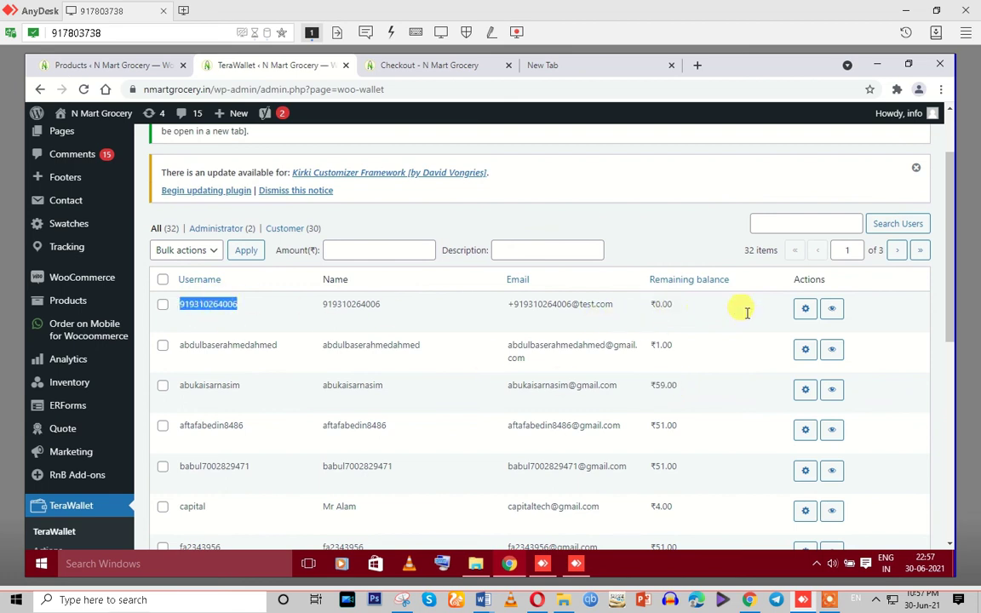
Enter 100 as the credit amount in the first listed customer's balance adjustment form, then return to the user list without saving.
click(804, 312)
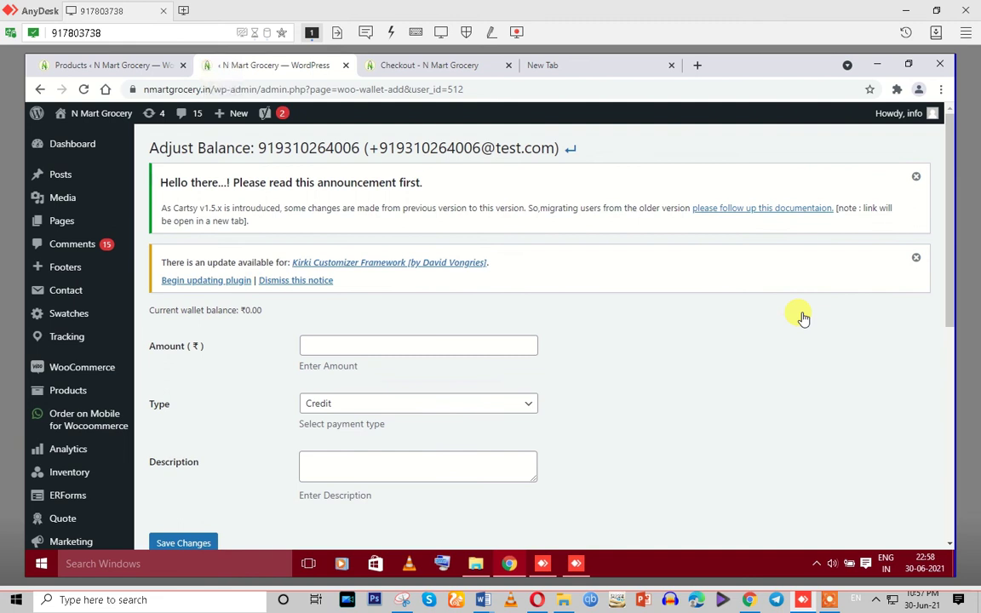
click(311, 351)
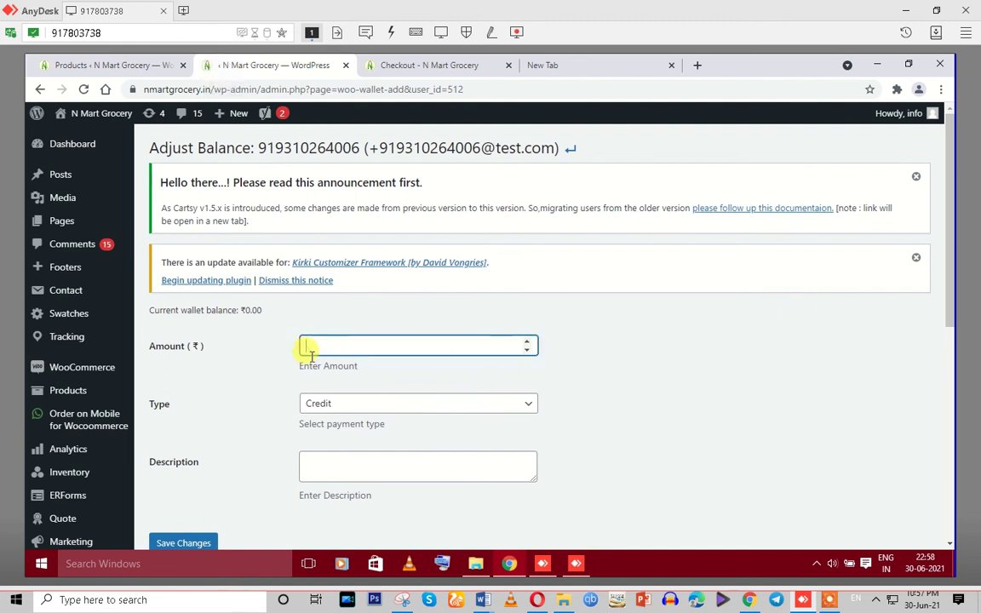
scroll(285, 352, down, 5)
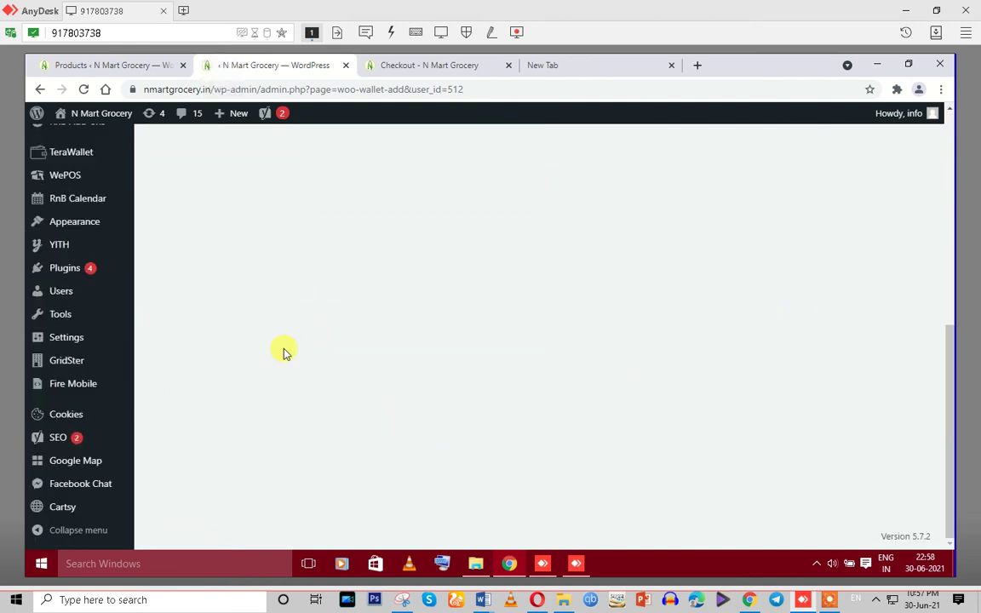
scroll(286, 352, up, 5)
text(100)
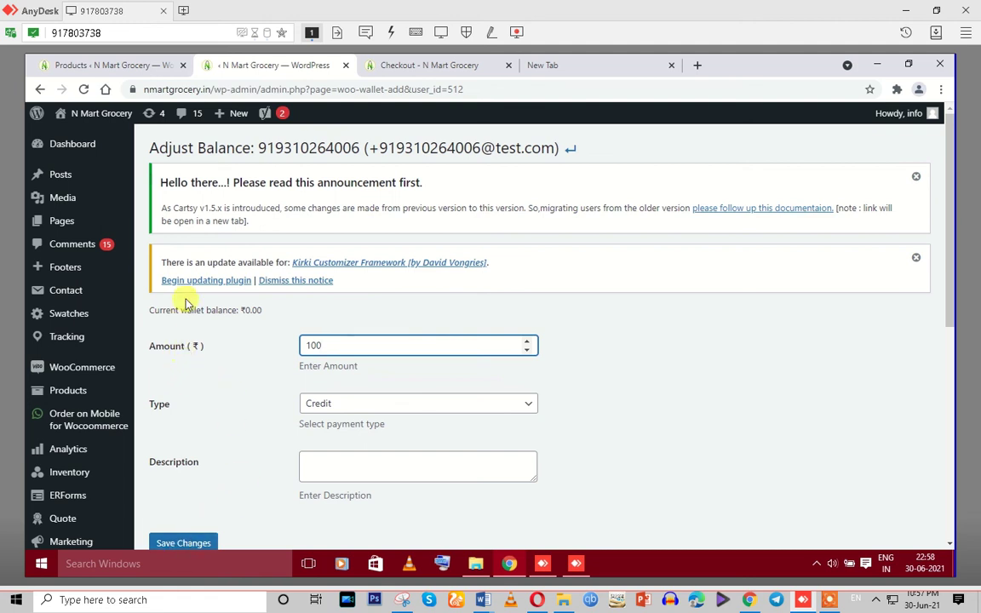
click(40, 90)
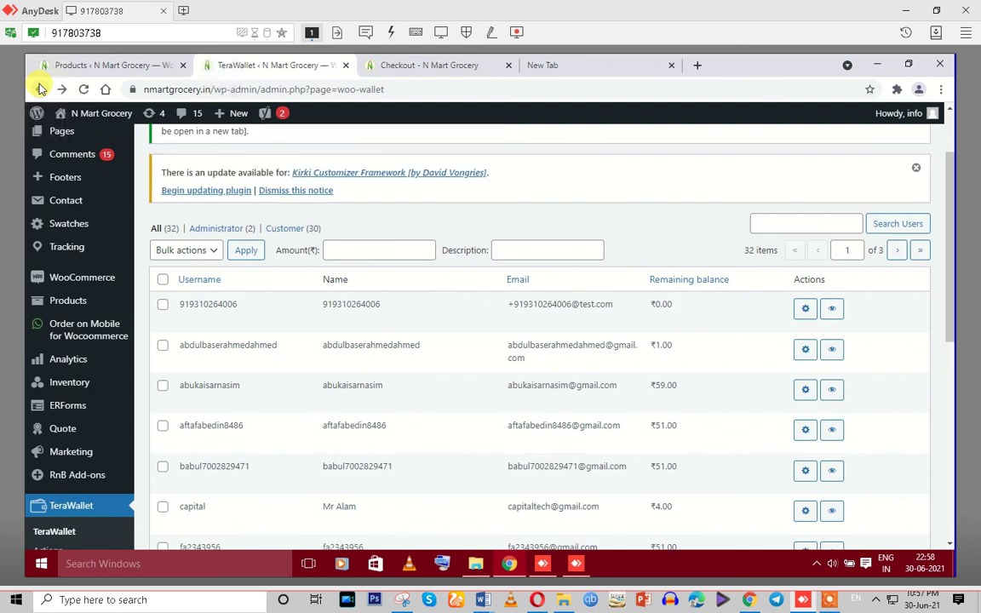
Open TeraWallet's settings page to view the Credit Options.
drag(950, 297, 952, 372)
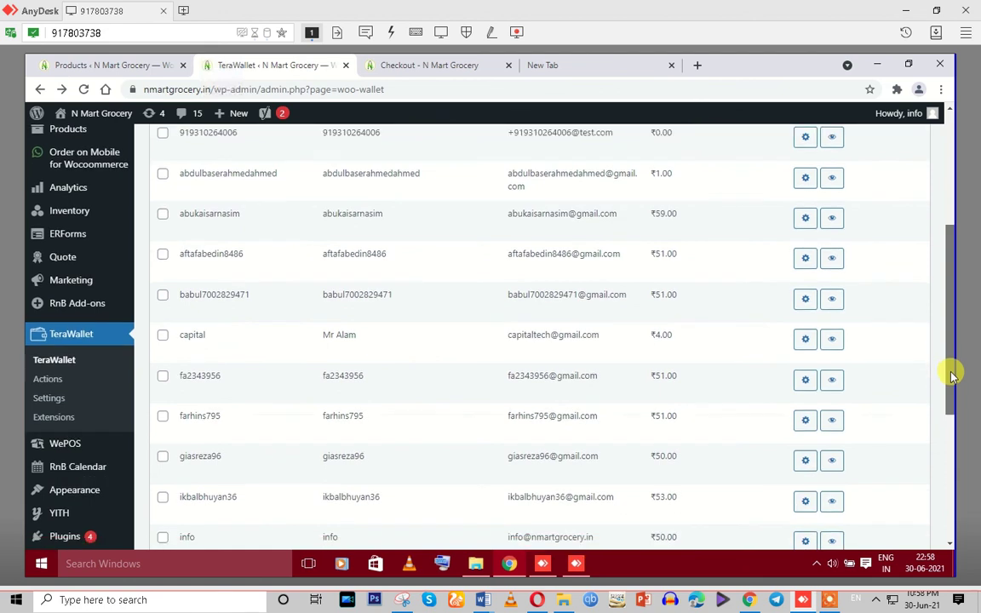
click(38, 387)
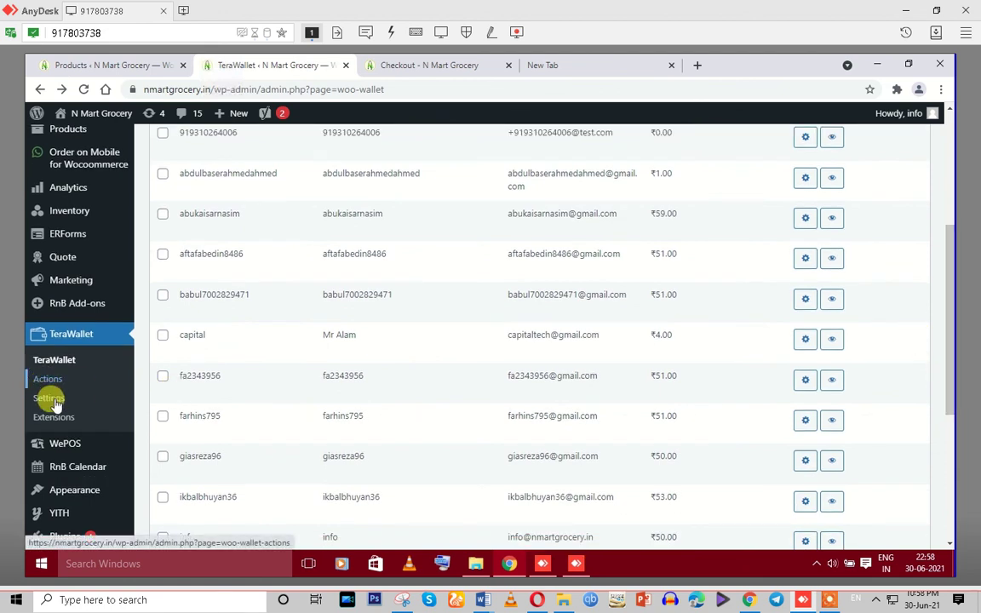
click(52, 400)
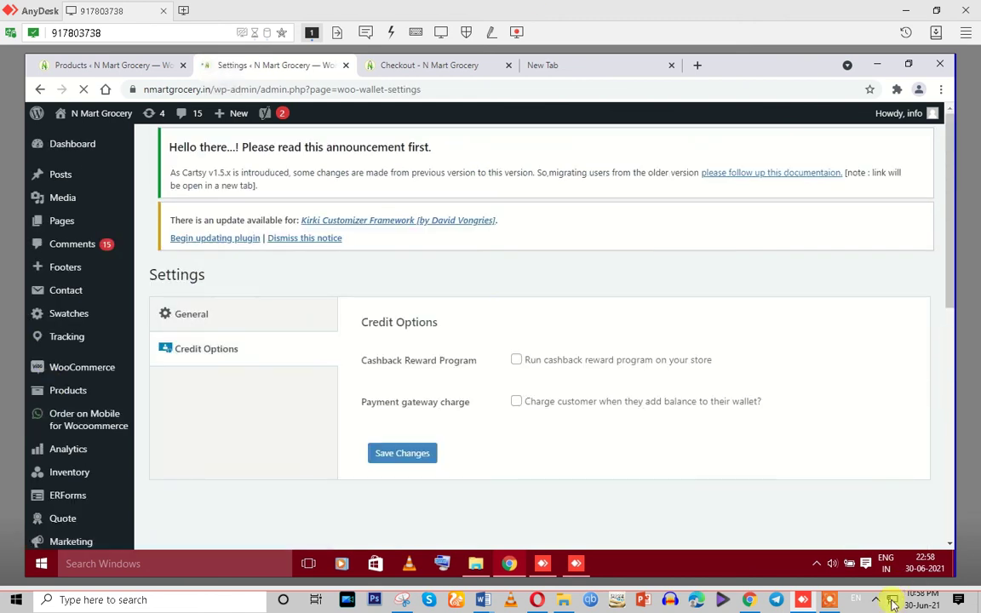
click(833, 602)
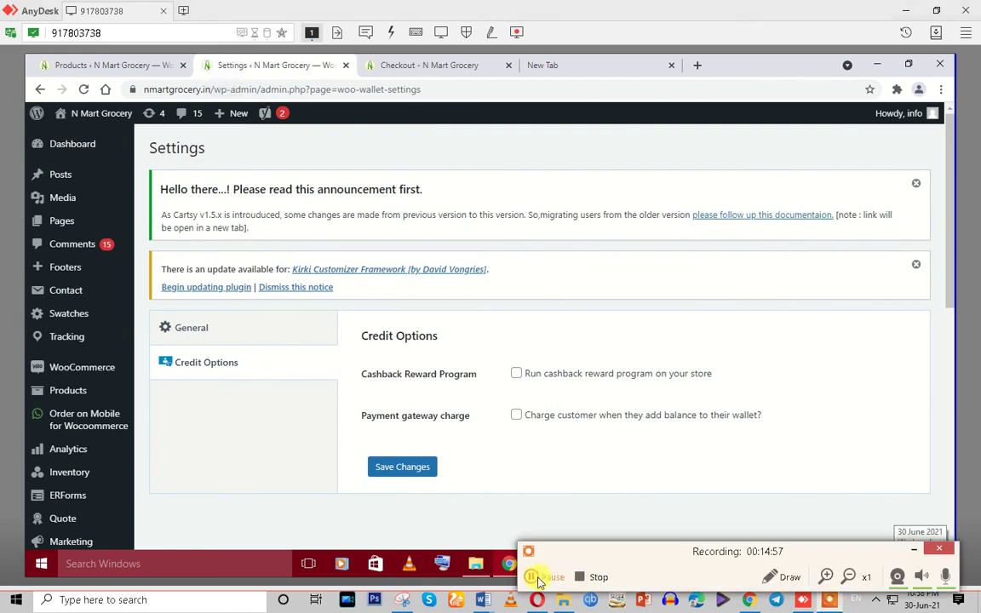